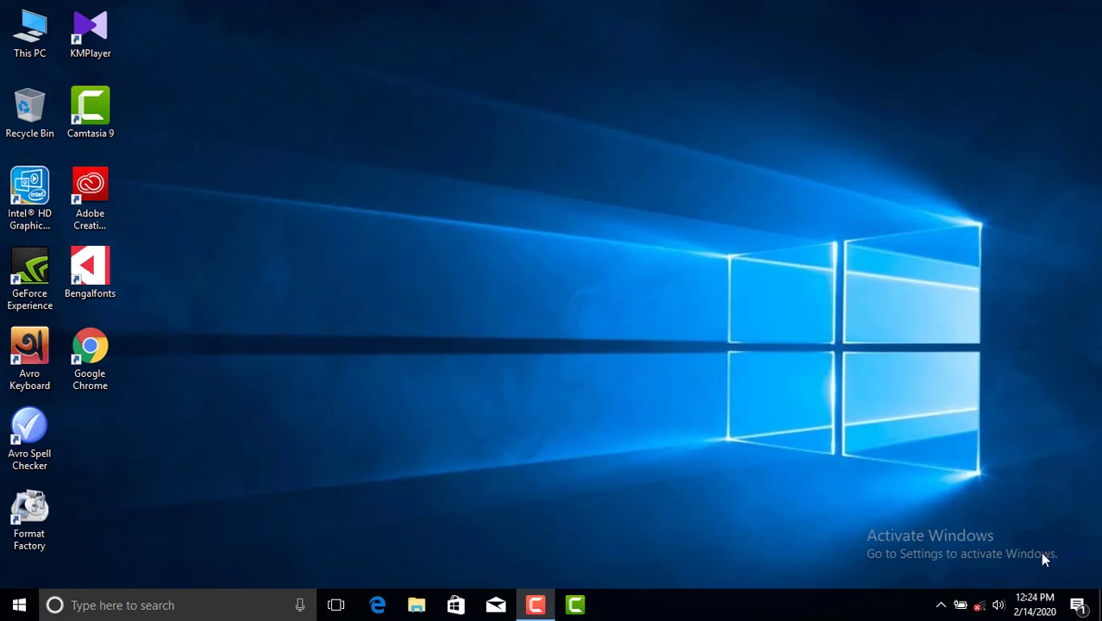
right_click(570, 298)
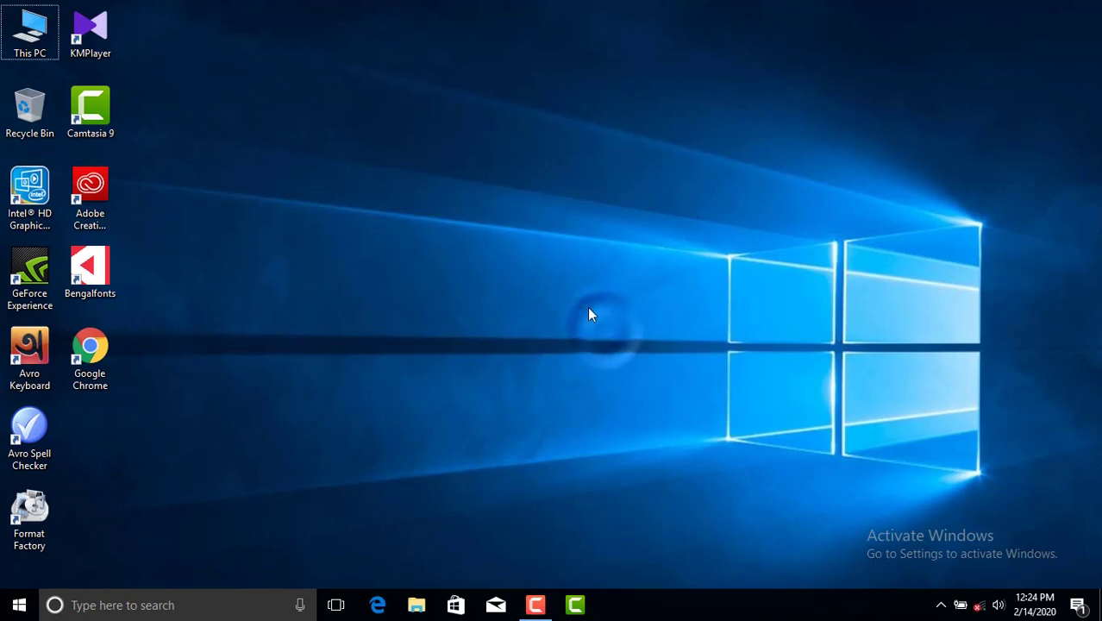
left_click(634, 345)
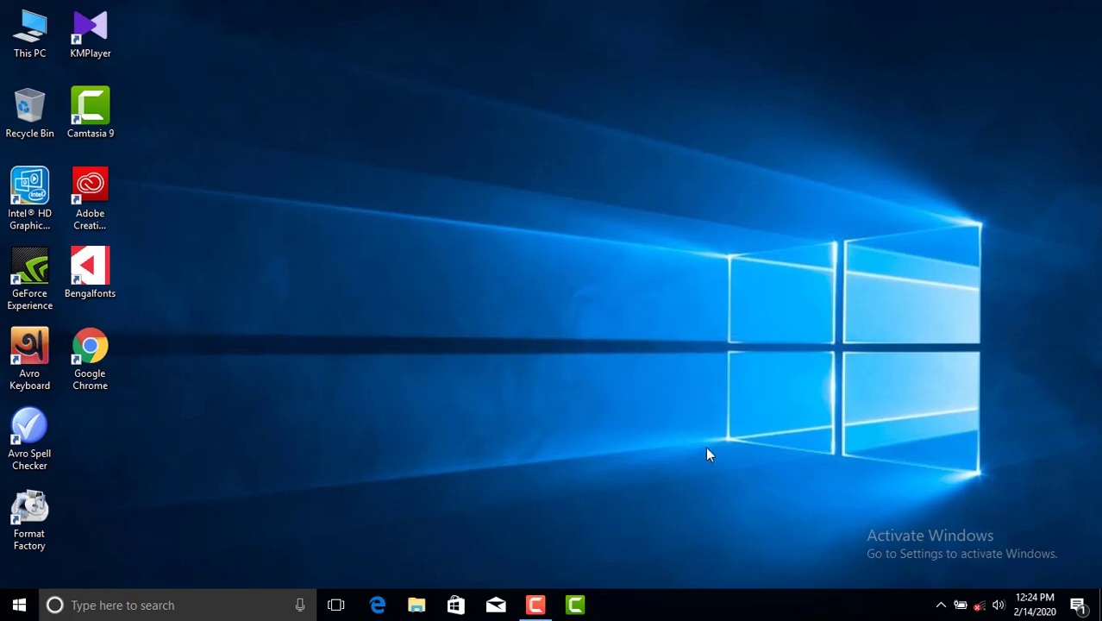
View the Windows activation status on the Activation page of Windows Settings, and close Settings.
left_click(19, 605)
left_click(19, 532)
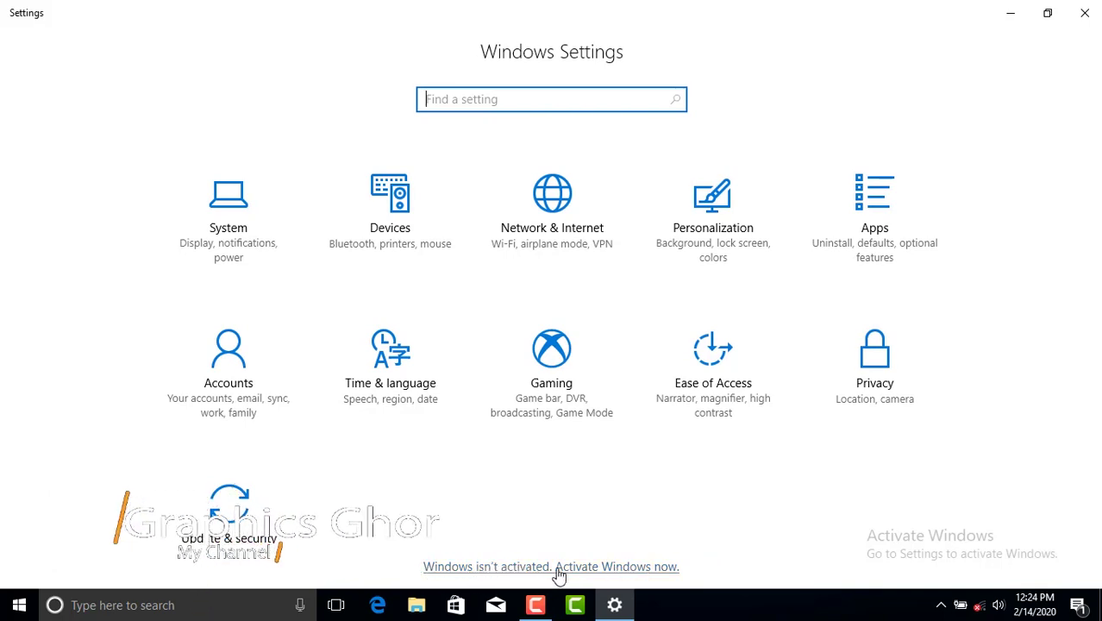
left_click(645, 571)
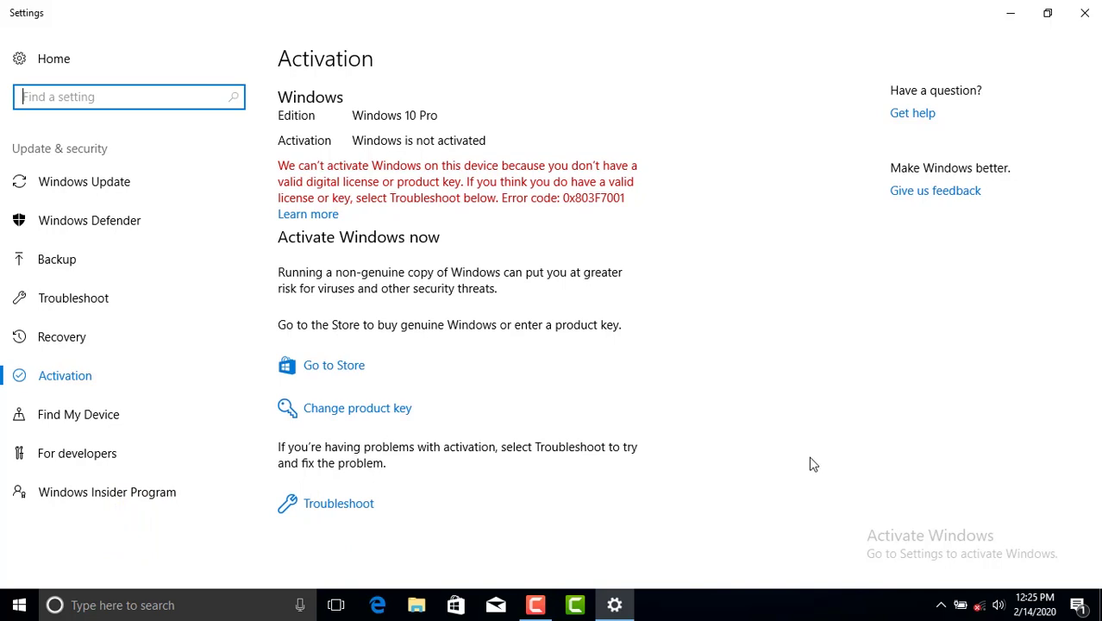
left_click(770, 349)
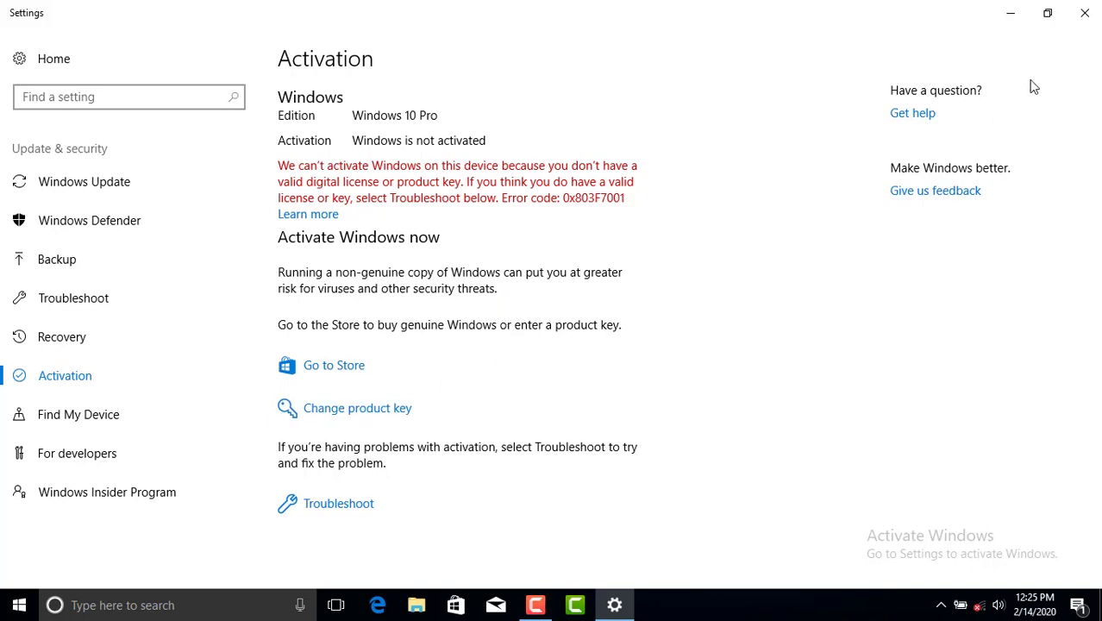
left_click(1084, 13)
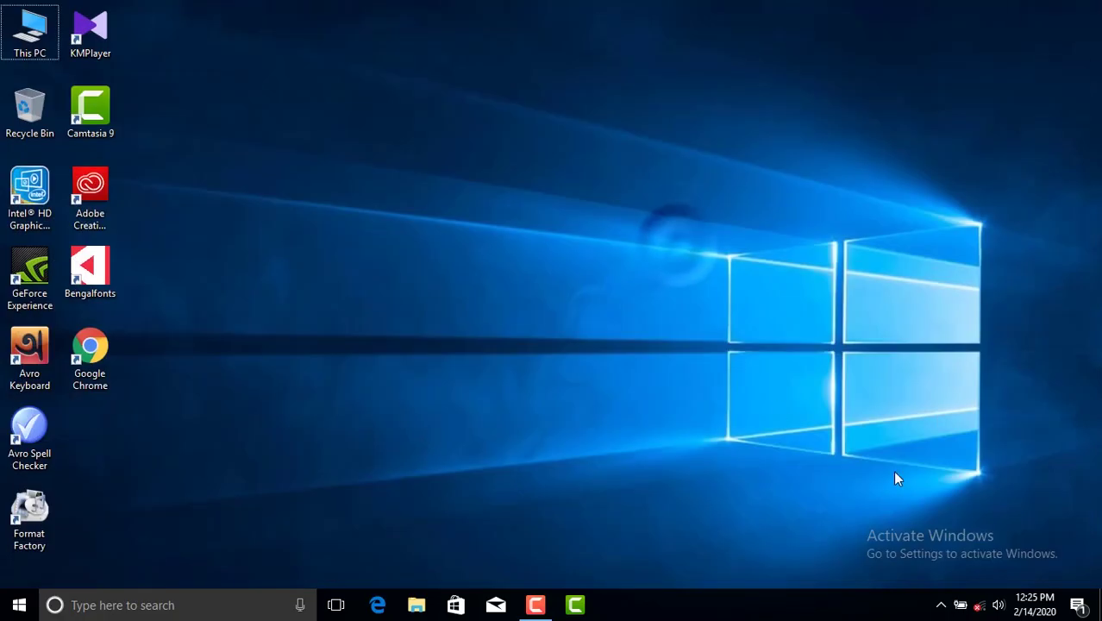
right_click(458, 172)
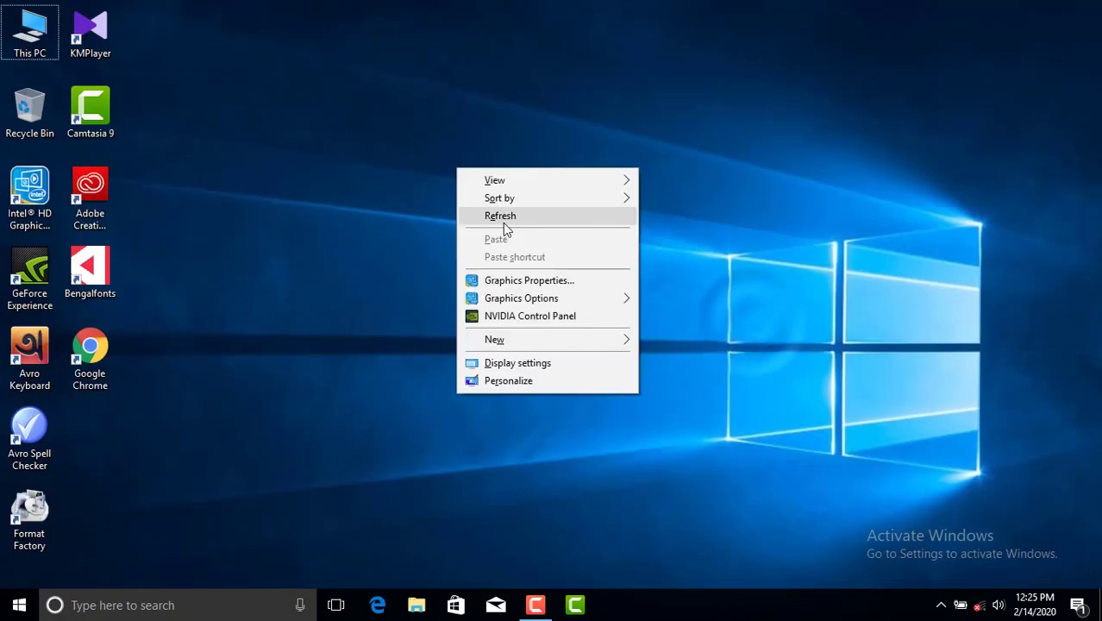
left_click(503, 221)
right_click(458, 177)
left_click(501, 222)
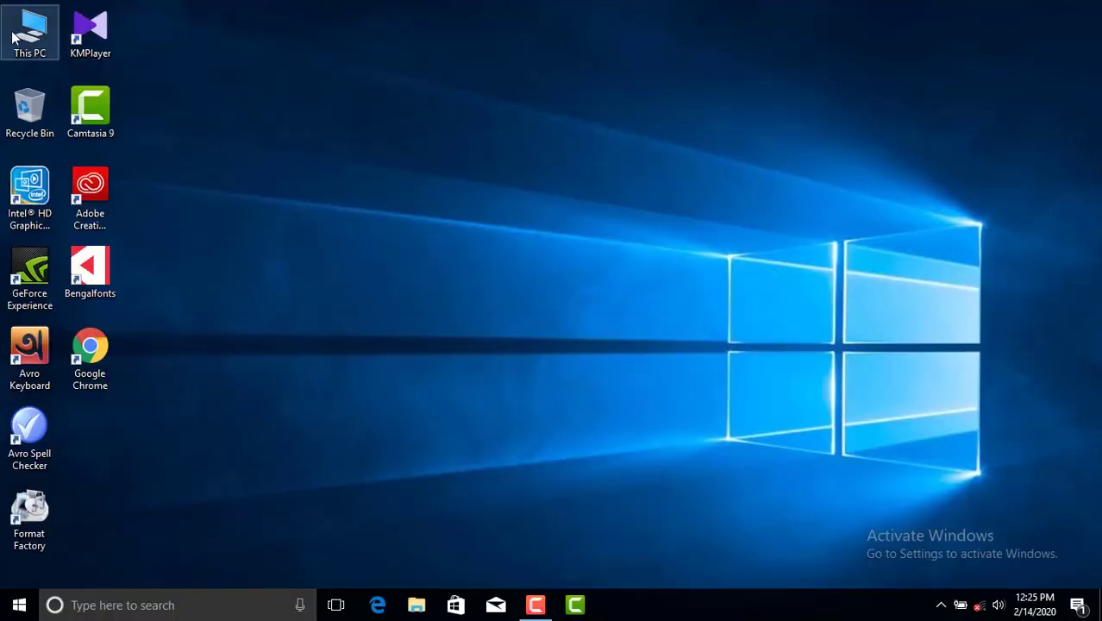
Open the Softowar folder on New Volume (F:) in a maximized File Explorer window.
double_click(27, 31)
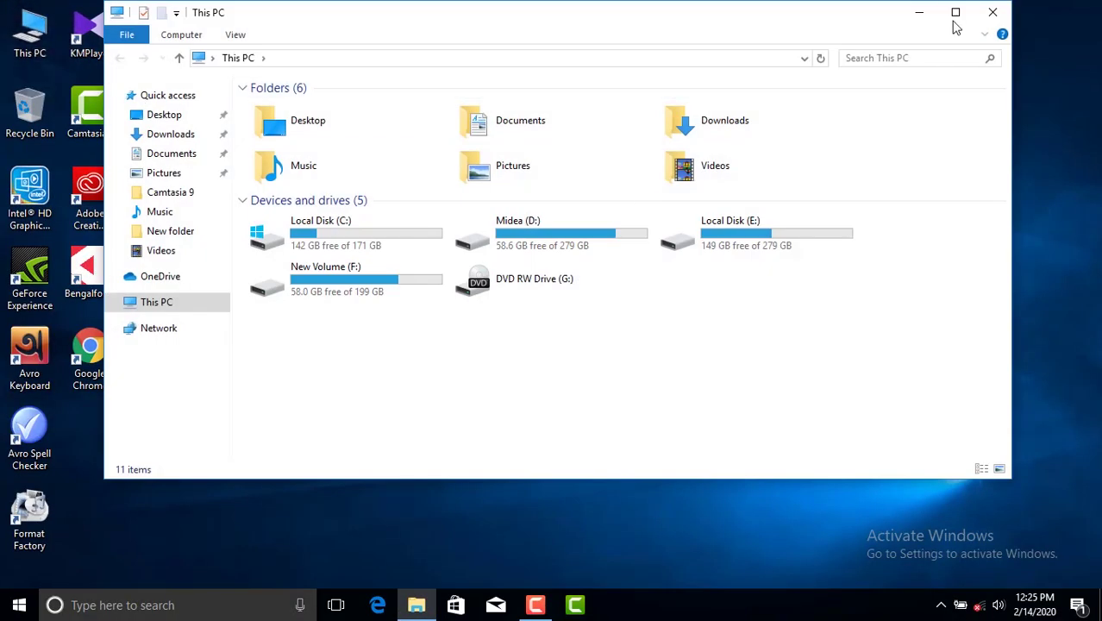
left_click(954, 11)
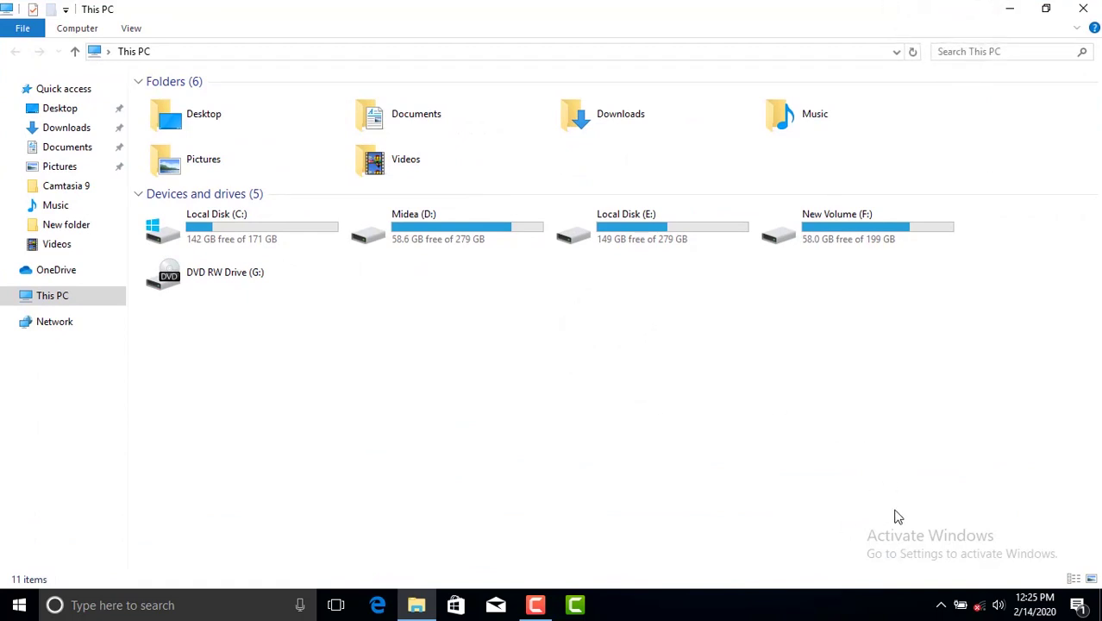
double_click(843, 223)
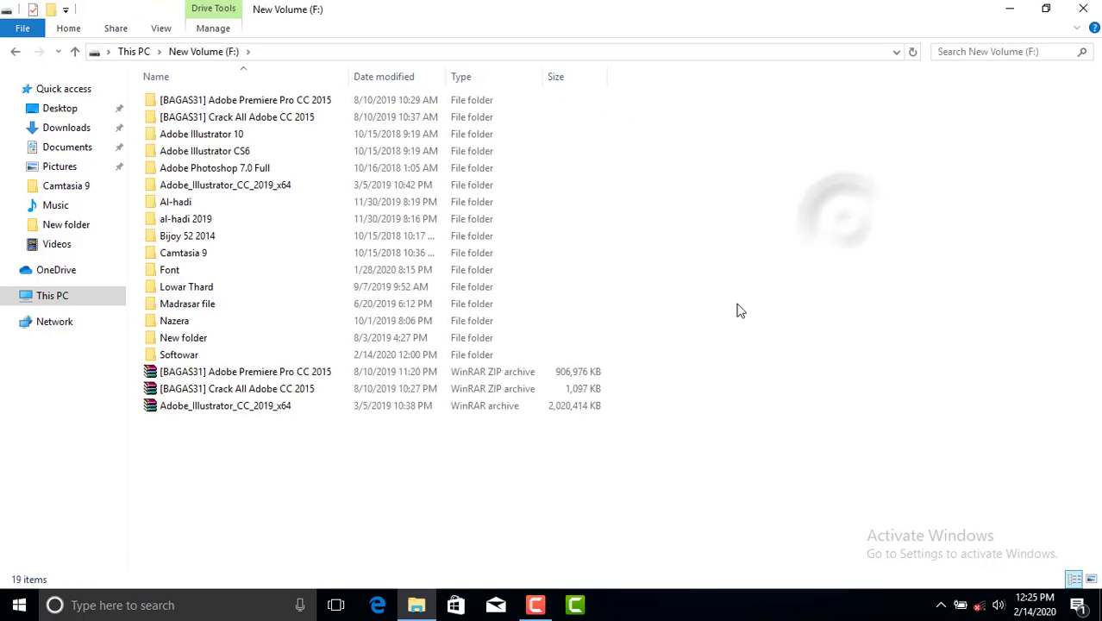
left_click(184, 360)
double_click(184, 361)
Extract the KMSAuto-Net-Portable archive into a folder of the same name.
scroll(406, 423, "down", 13)
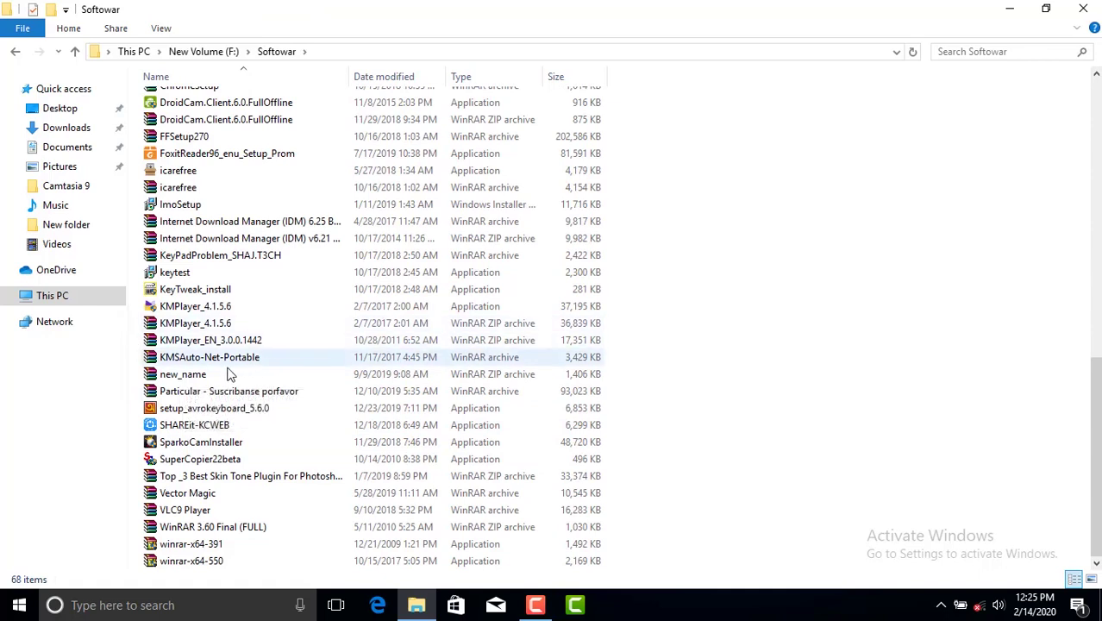
mouse_move(183, 357)
left_mouse_down()
mouse_move(166, 370)
mouse_move(187, 366)
left_mouse_up()
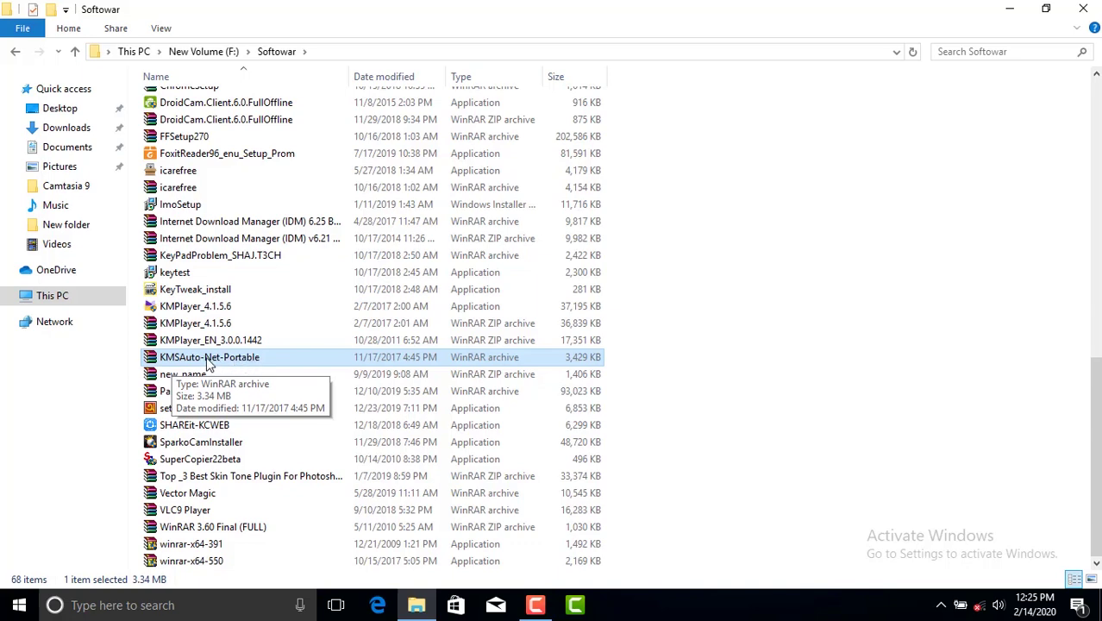
right_click(207, 364)
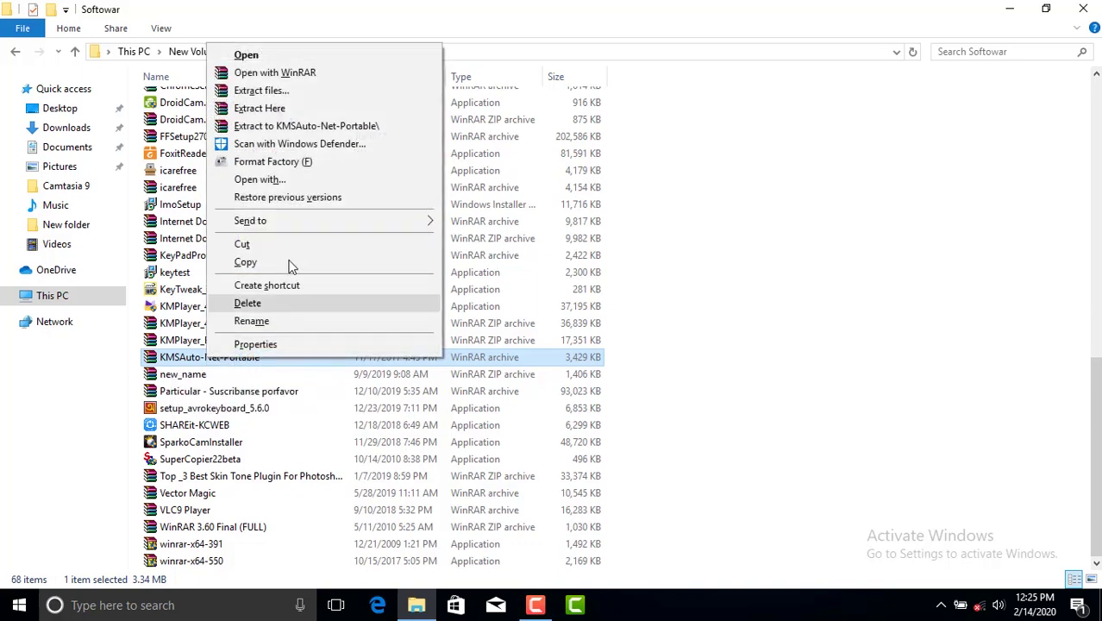
left_click(297, 128)
Open the extracted KMSAuto-Net-Portable folder down to the KMSAuto Net 2016 1.4.9 Portable subfolder.
scroll(399, 422, "up", 7)
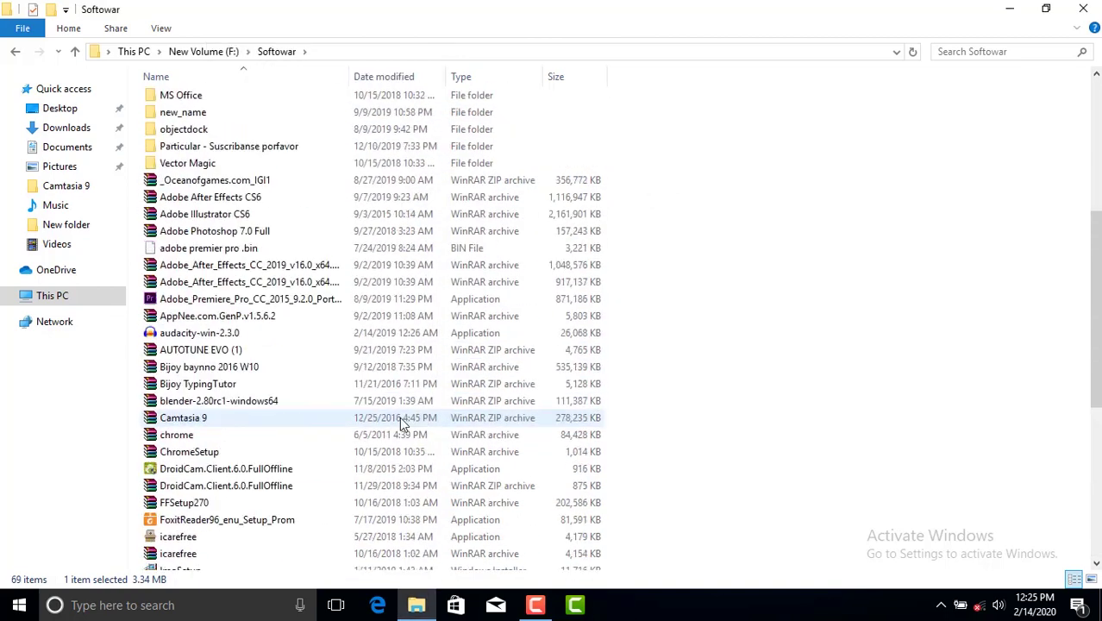
scroll(399, 423, "up", 6)
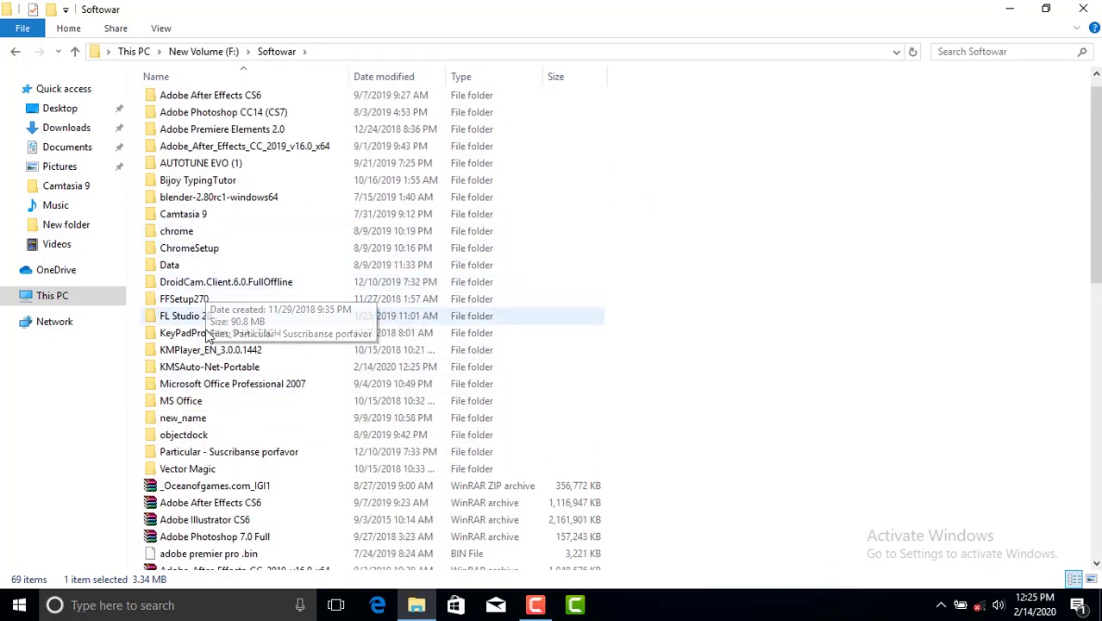
double_click(200, 367)
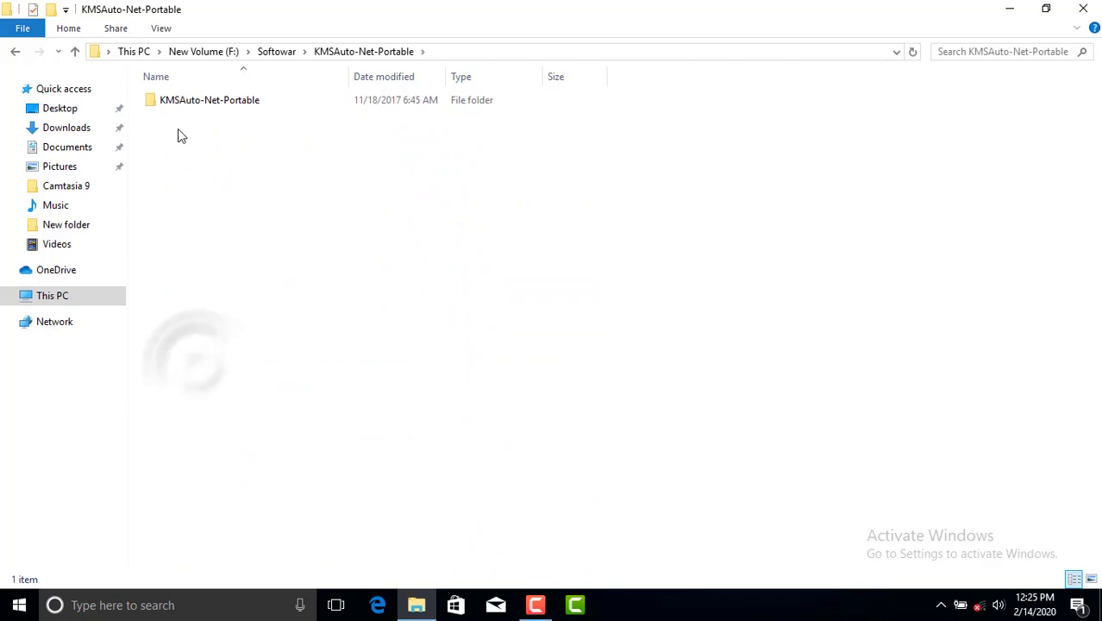
double_click(176, 99)
double_click(191, 104)
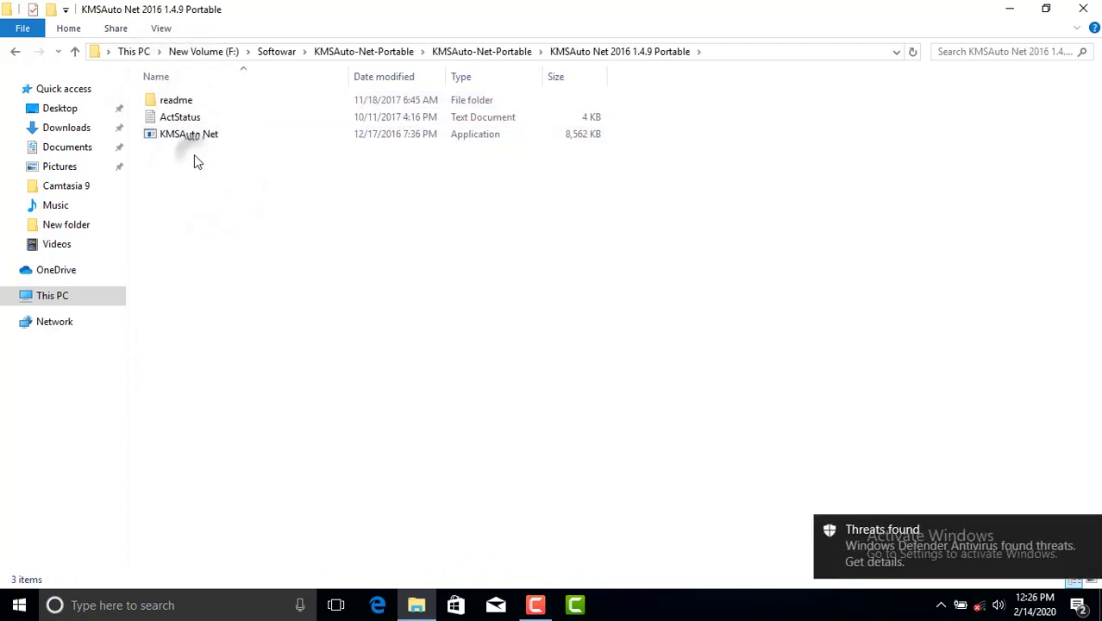
Return to the Softowar folder and delete the extracted KMSAuto-Net-Portable folder.
left_click(16, 52)
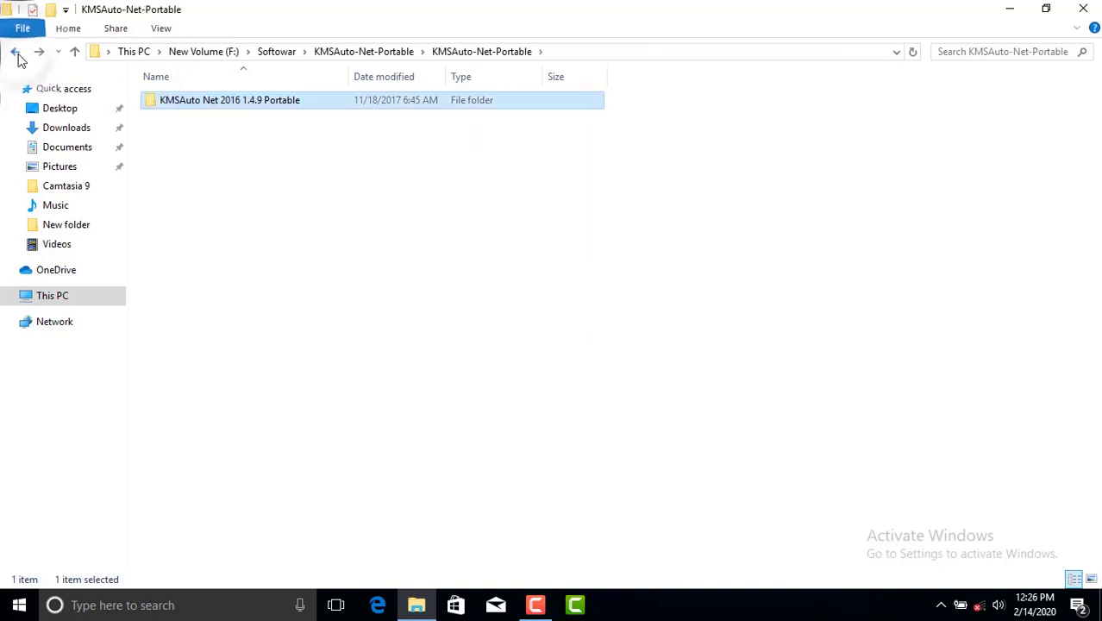
left_click(16, 52)
left_click(16, 52)
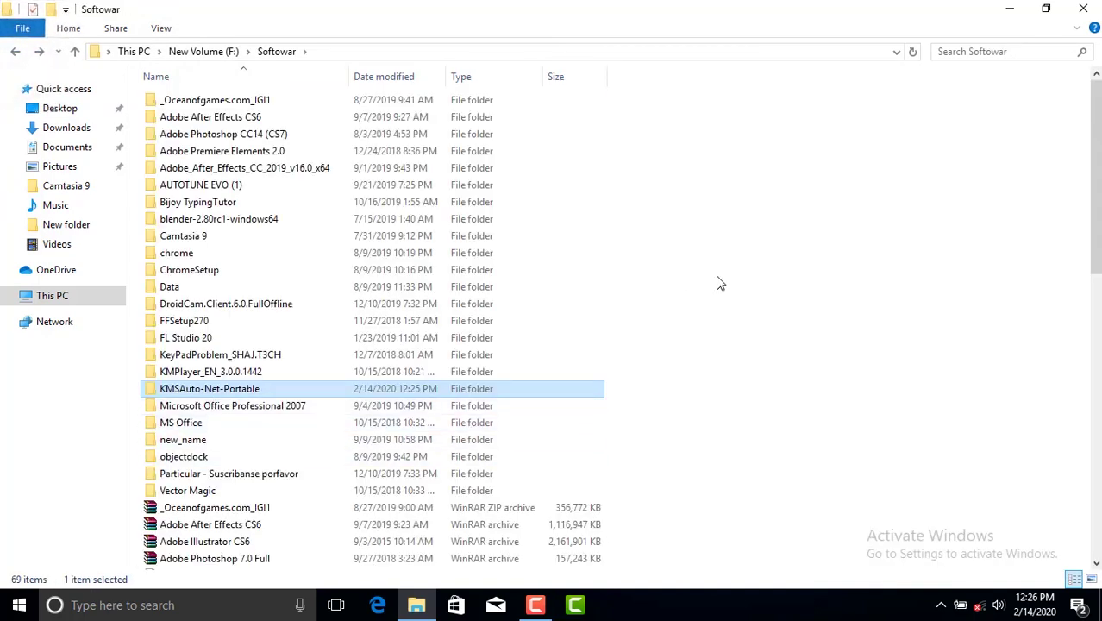
key("Delete")
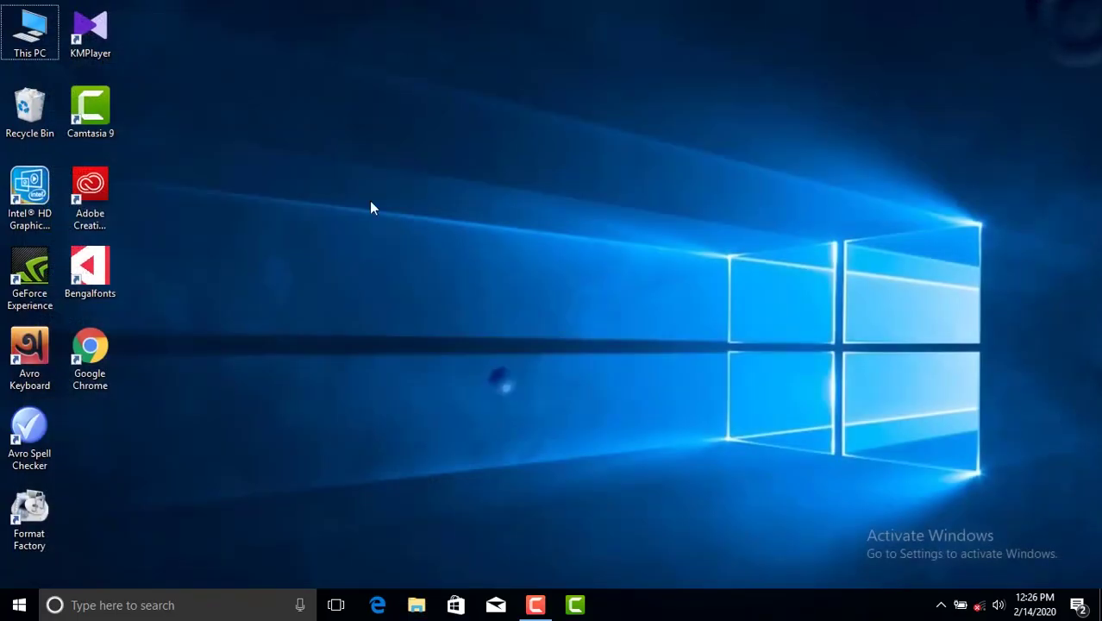
right_click(359, 183)
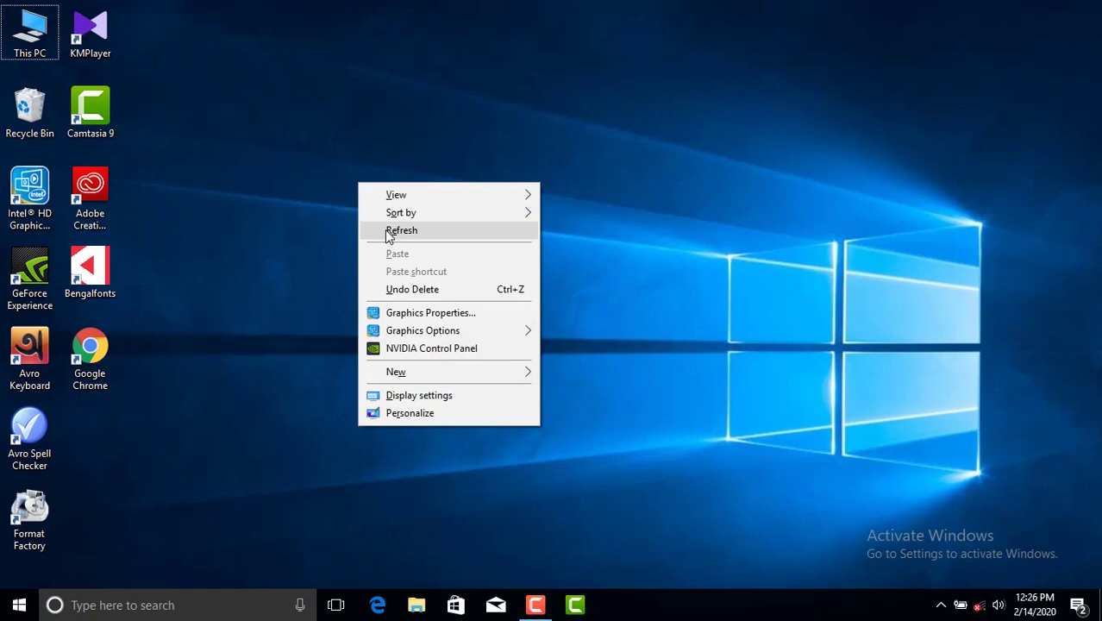
left_click(388, 231)
right_click(317, 175)
left_click(370, 226)
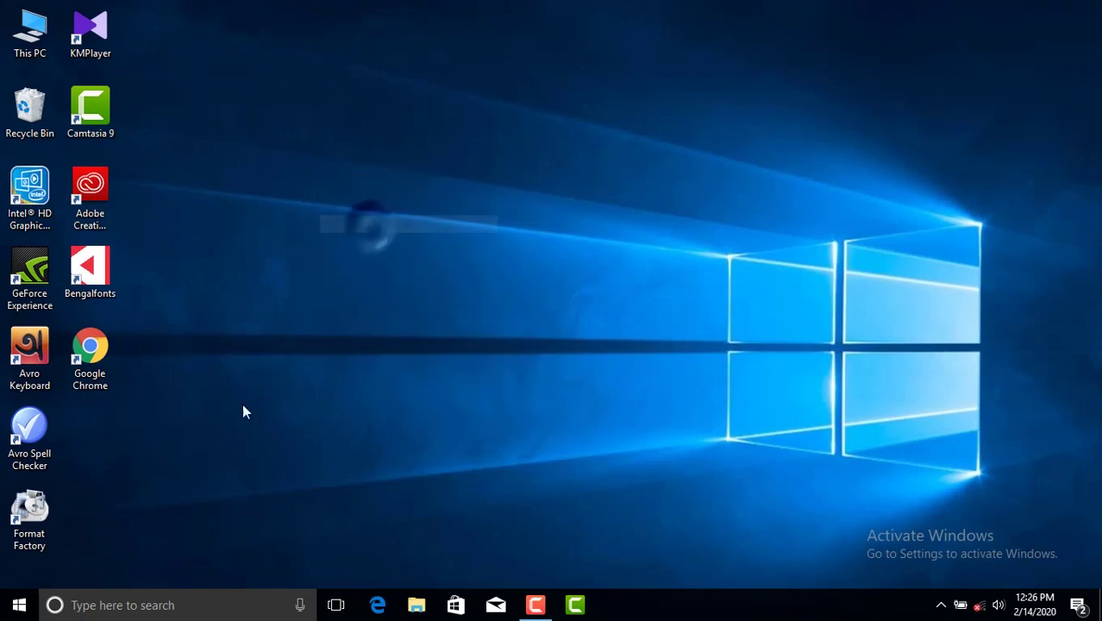
Search Windows for "def" and open Windows Defender Security Center in a maximized window.
left_click(107, 606)
type("def")
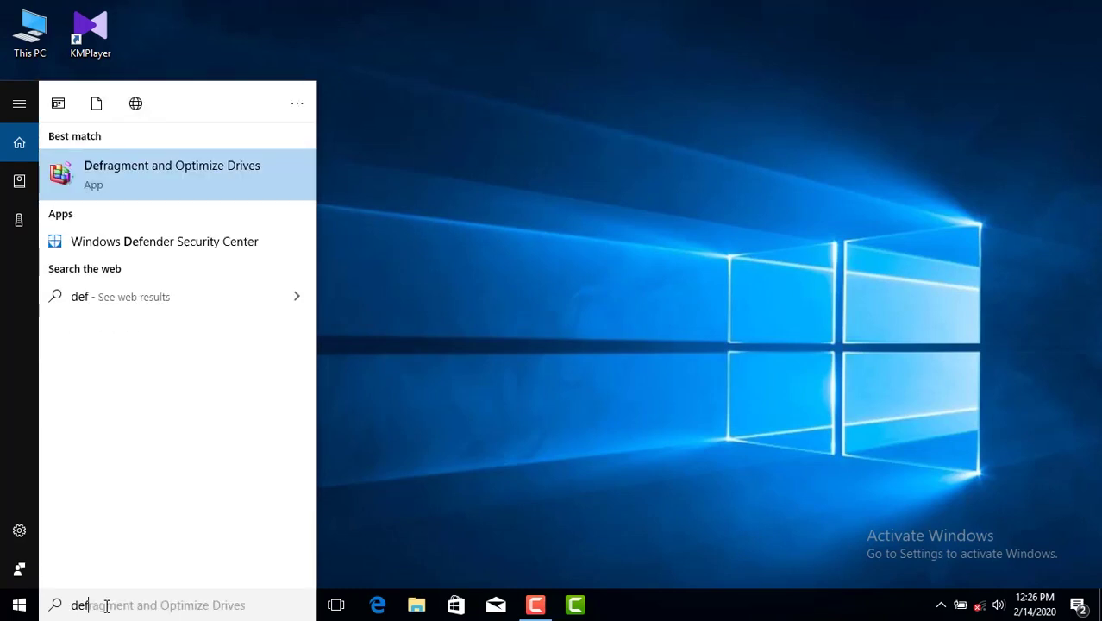
key("Down")
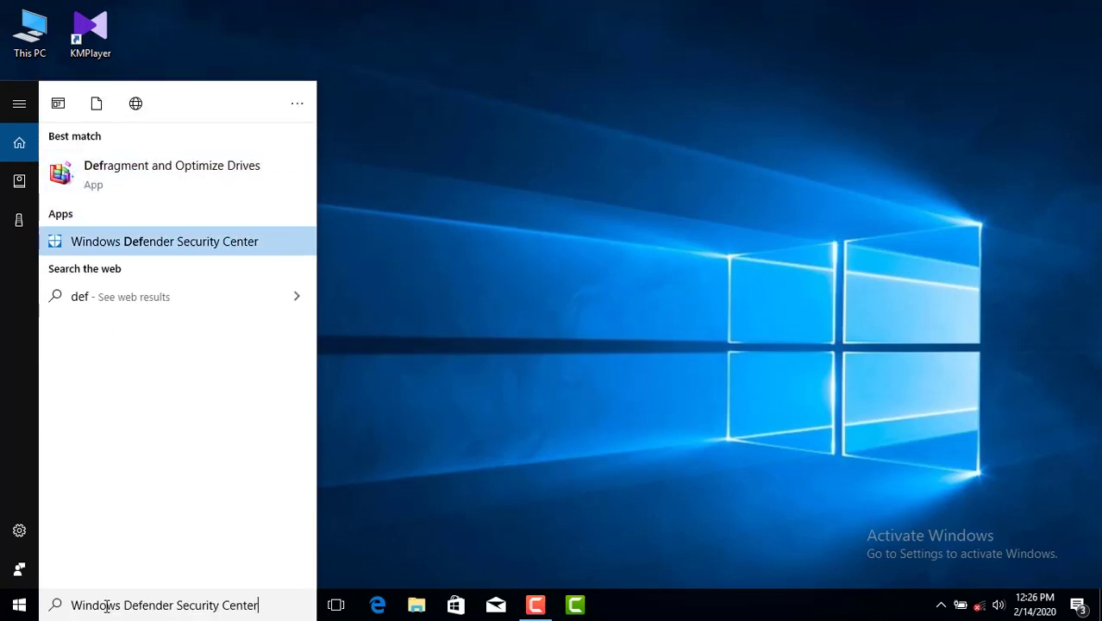
key("Return")
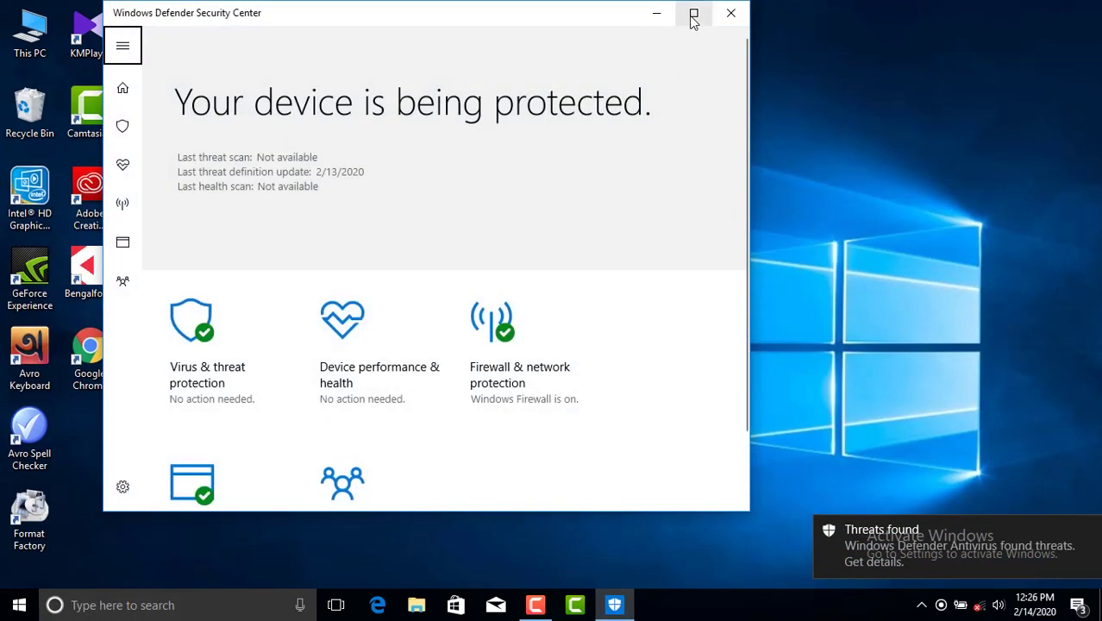
left_click(694, 14)
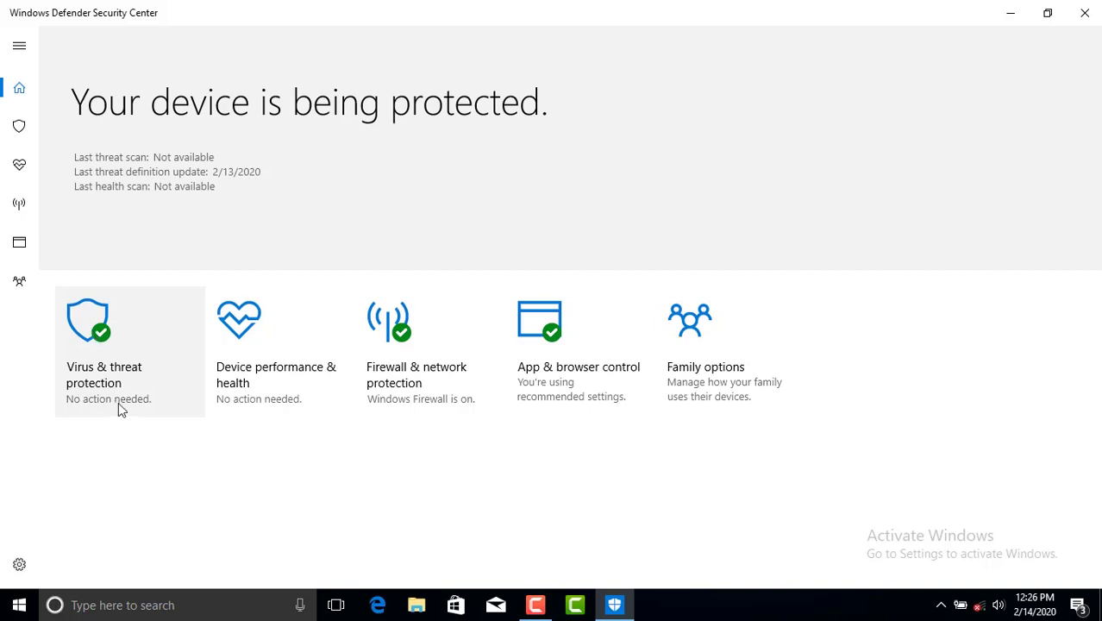
Turn off Real-time protection in the Virus & threat protection settings and minimize the window.
left_click(102, 341)
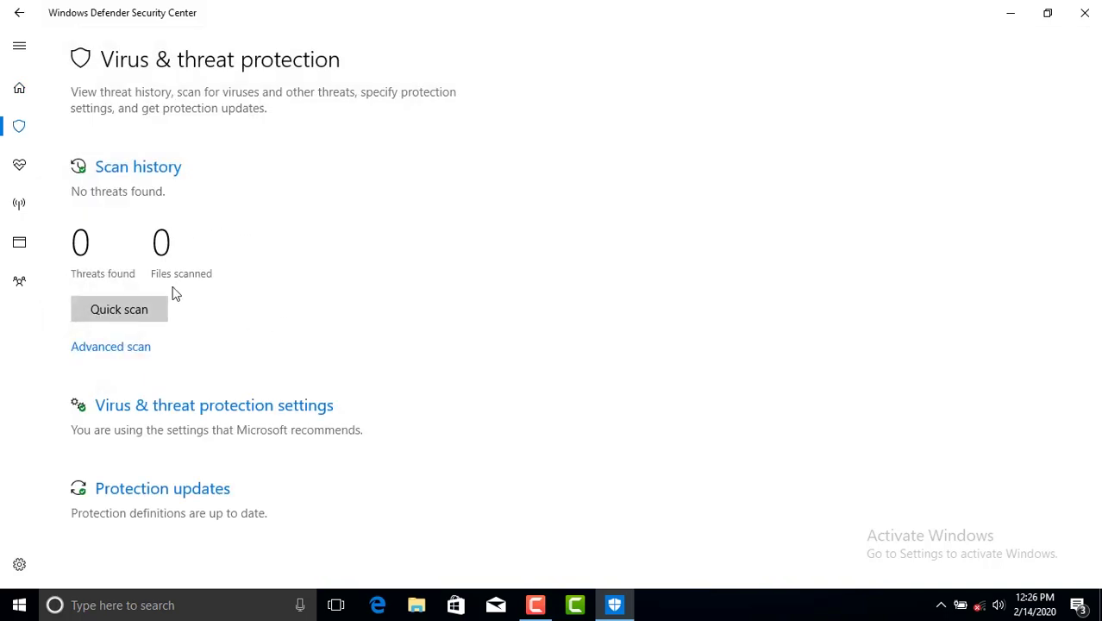
left_click(163, 414)
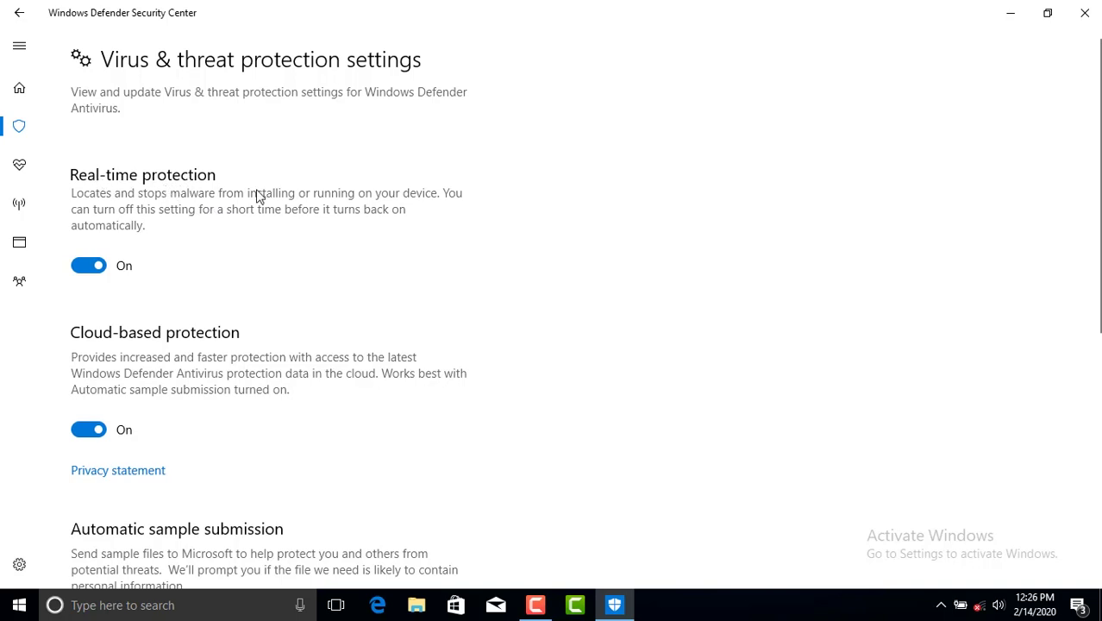
left_click(88, 265)
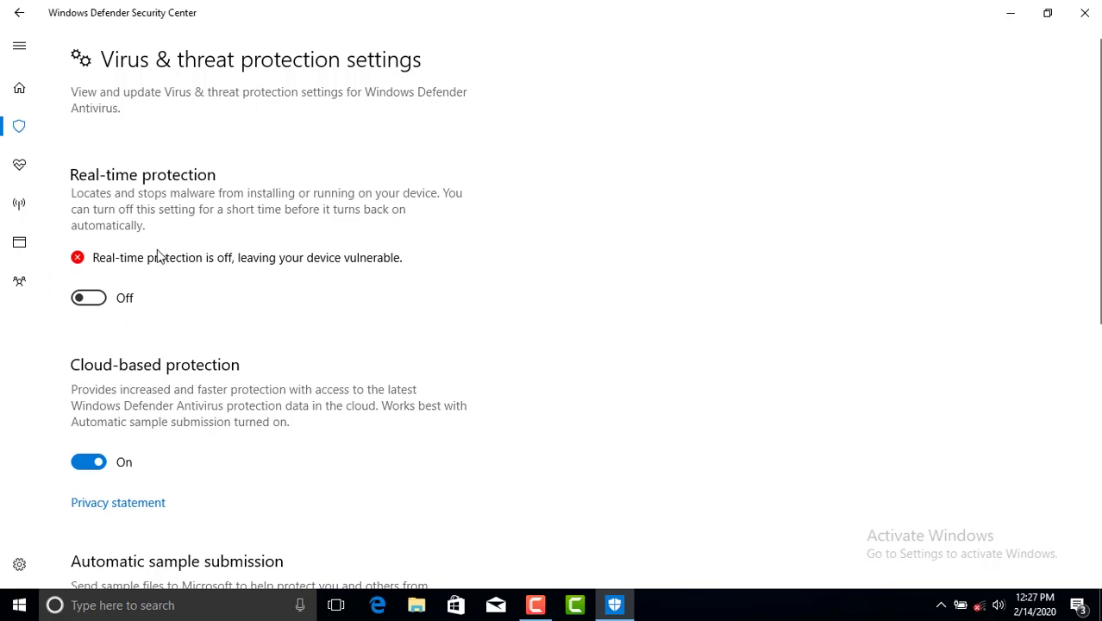
left_click(1009, 13)
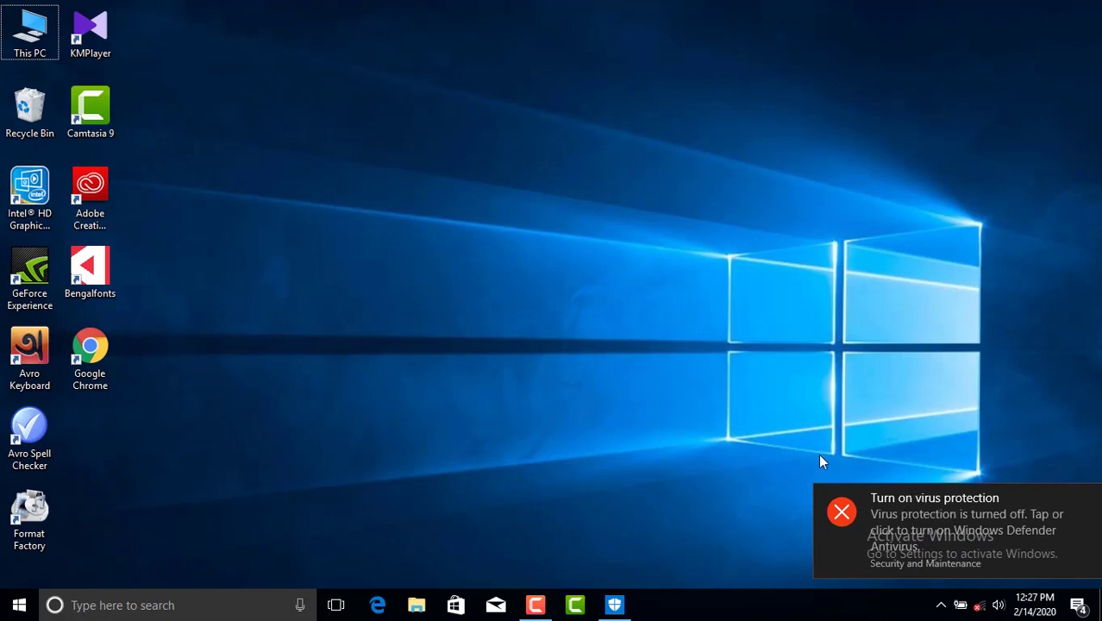
Open the Softowar folder on New Volume (F:) from This PC.
double_click(30, 33)
double_click(858, 239)
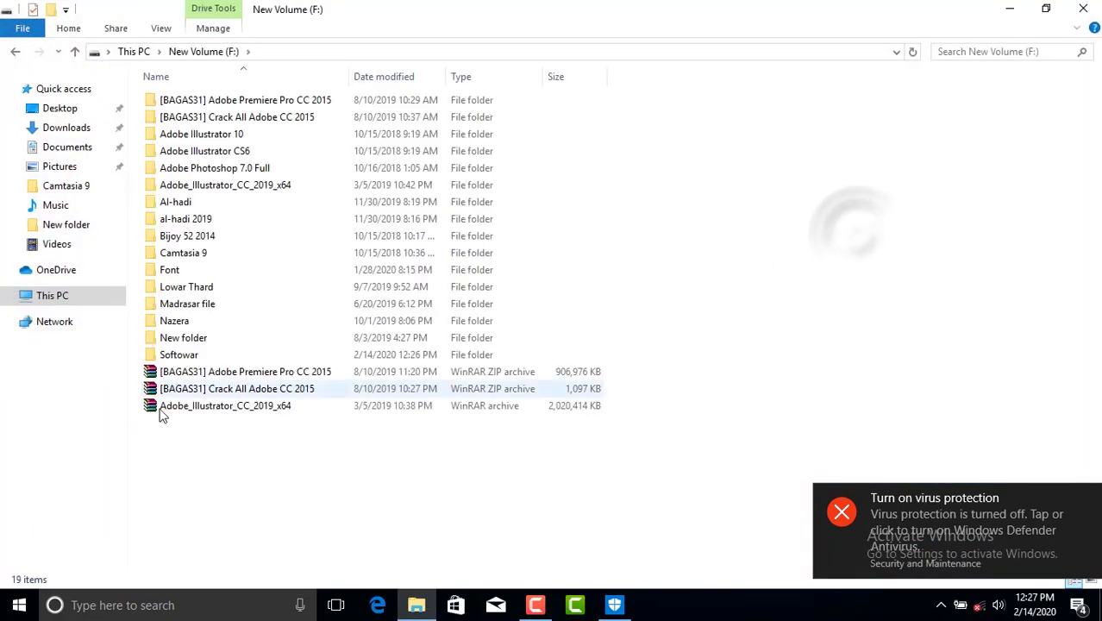
double_click(179, 354)
Extract the KMSAuto-Net-Portable archive in the Softowar folder into a subfolder of the same name.
scroll(207, 414, "down", 8)
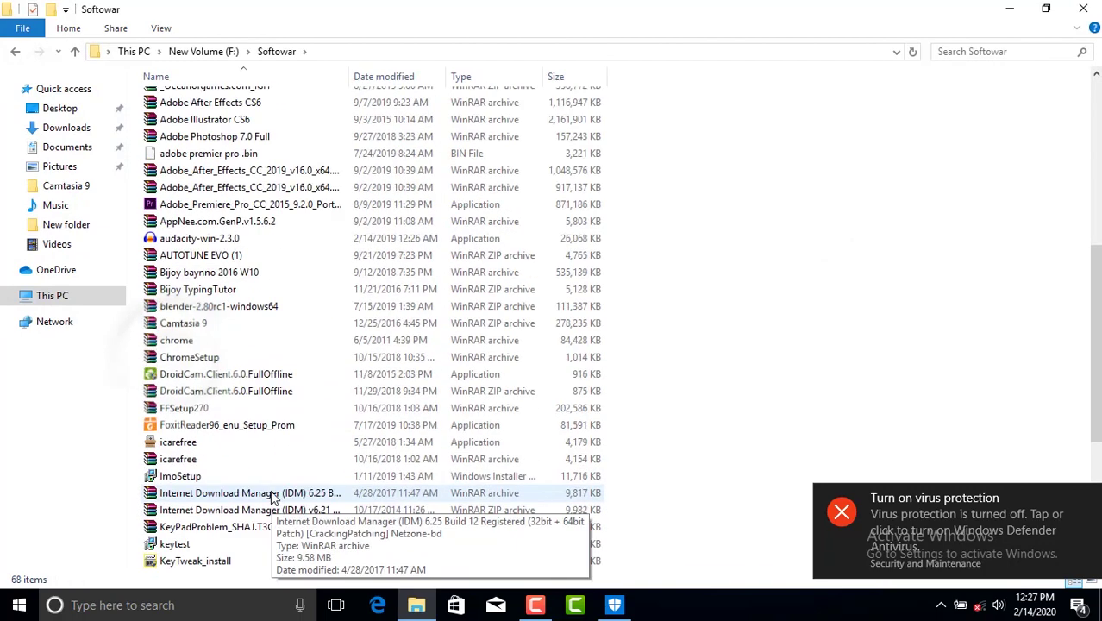
scroll(217, 435, "down", 3)
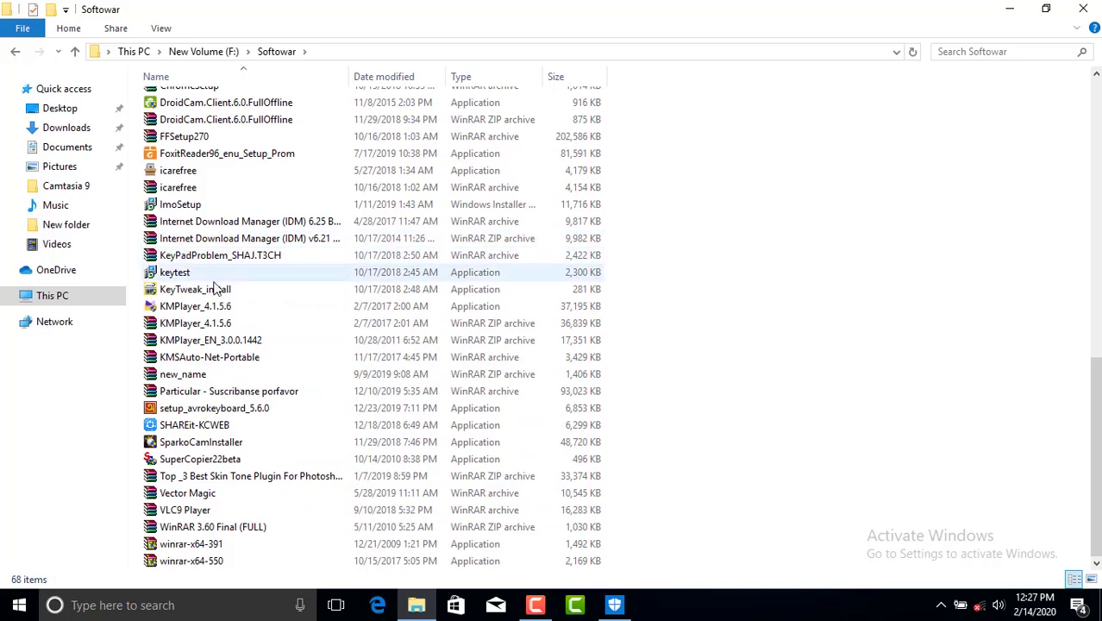
right_click(192, 361)
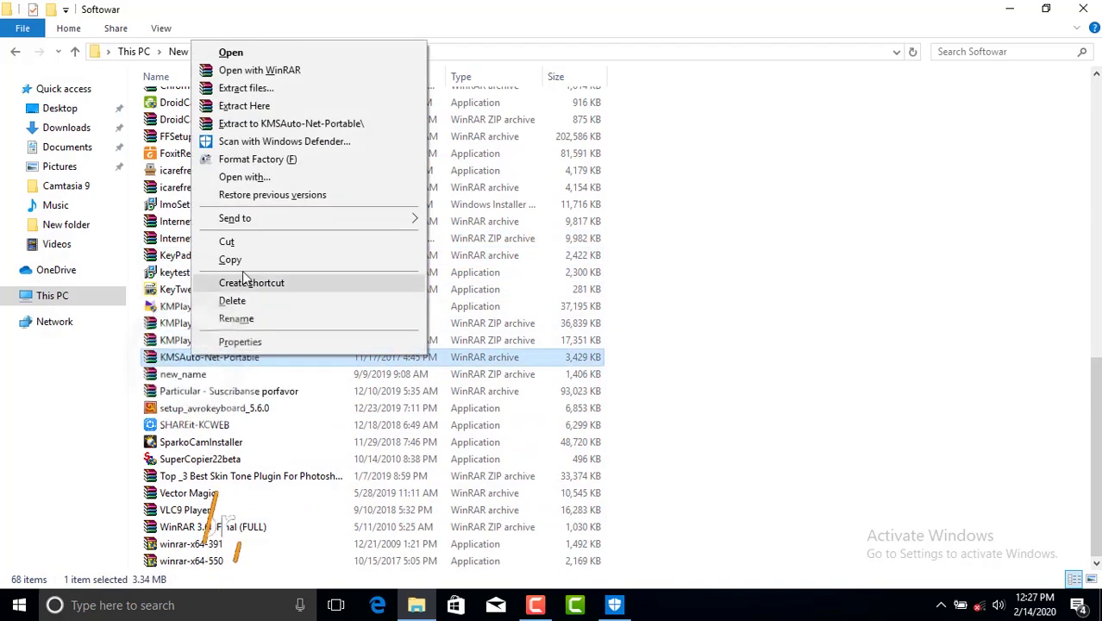
left_click(250, 124)
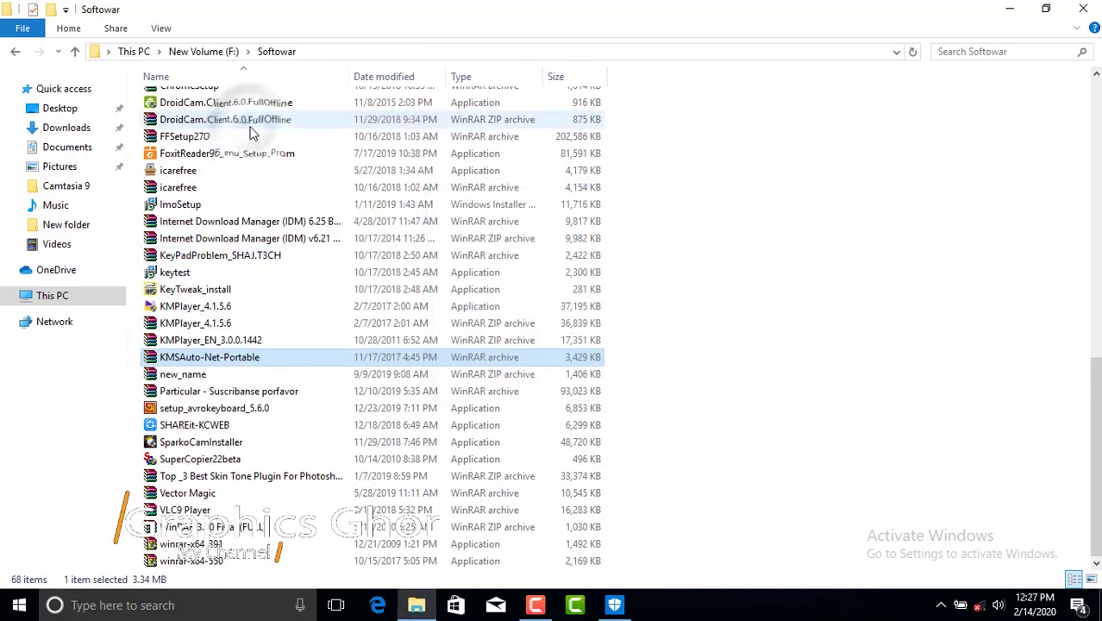
Open the extracted KMSAuto-Net-Portable folders down to KMSAuto Net 2016 1.4.9 Portable and try to start KMSAuto Net.
scroll(256, 246, "up", 10)
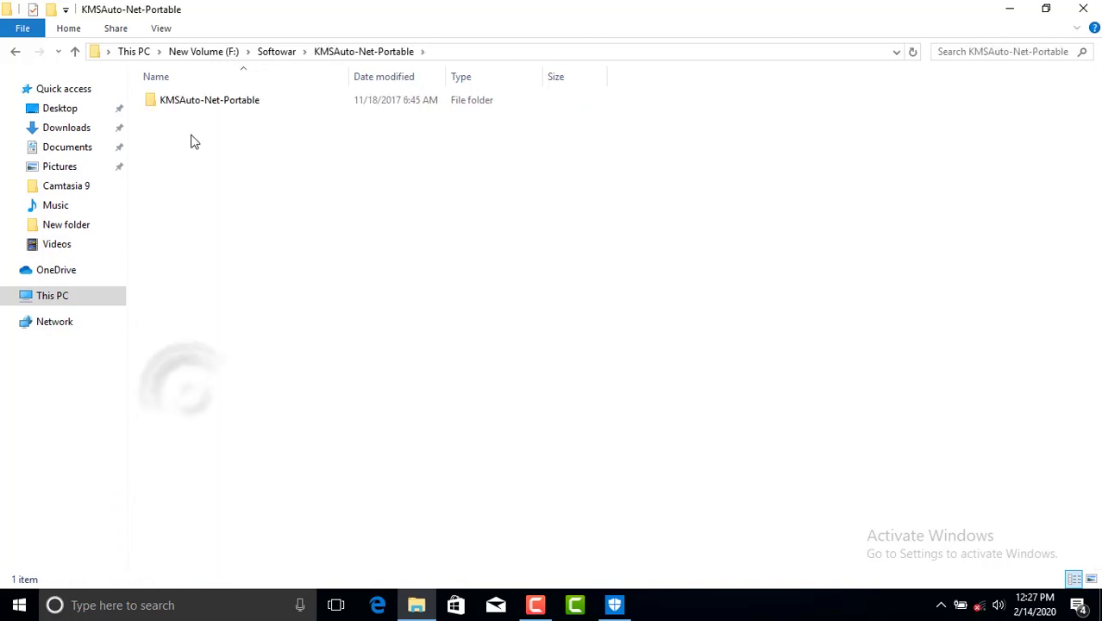
double_click(183, 102)
double_click(191, 102)
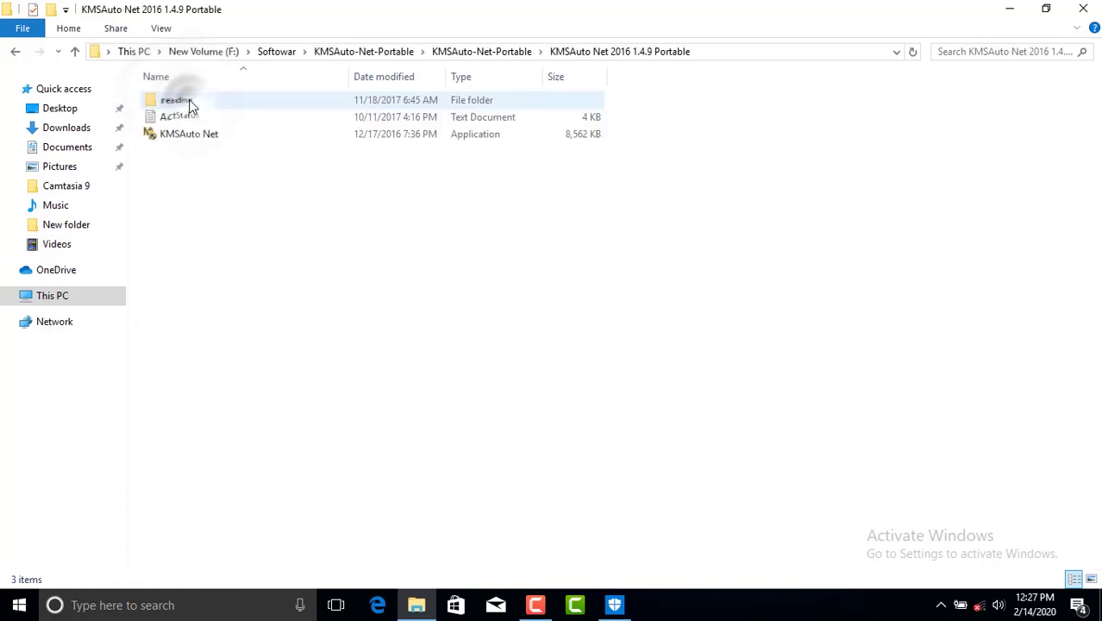
double_click(203, 137)
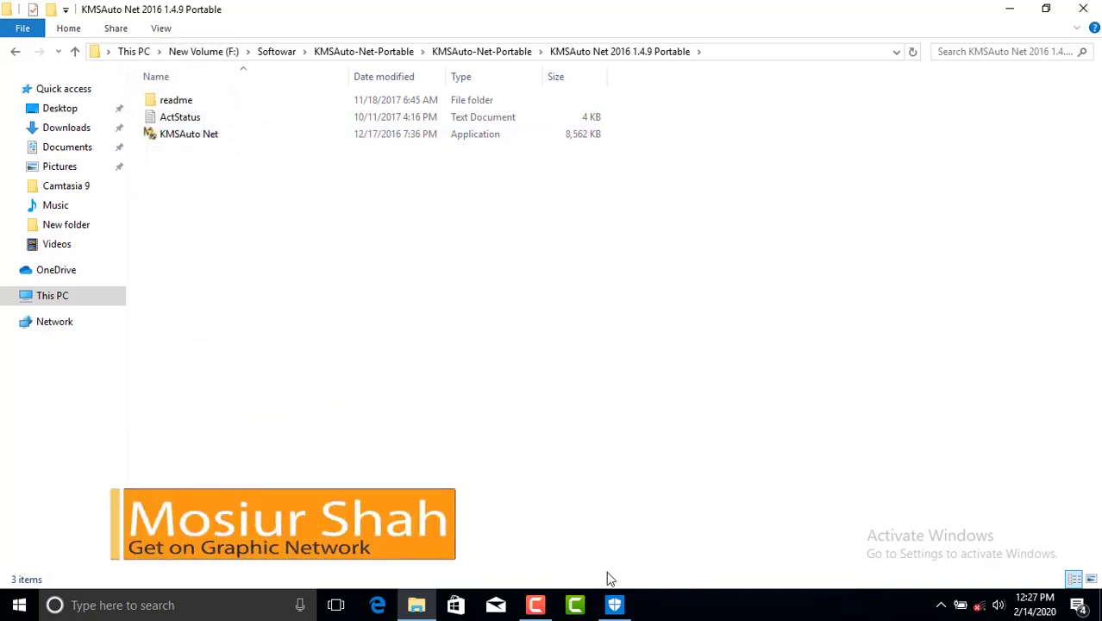
Check the Real-time protection state in Windows Defender Security Center and minimize the window.
left_click(609, 601)
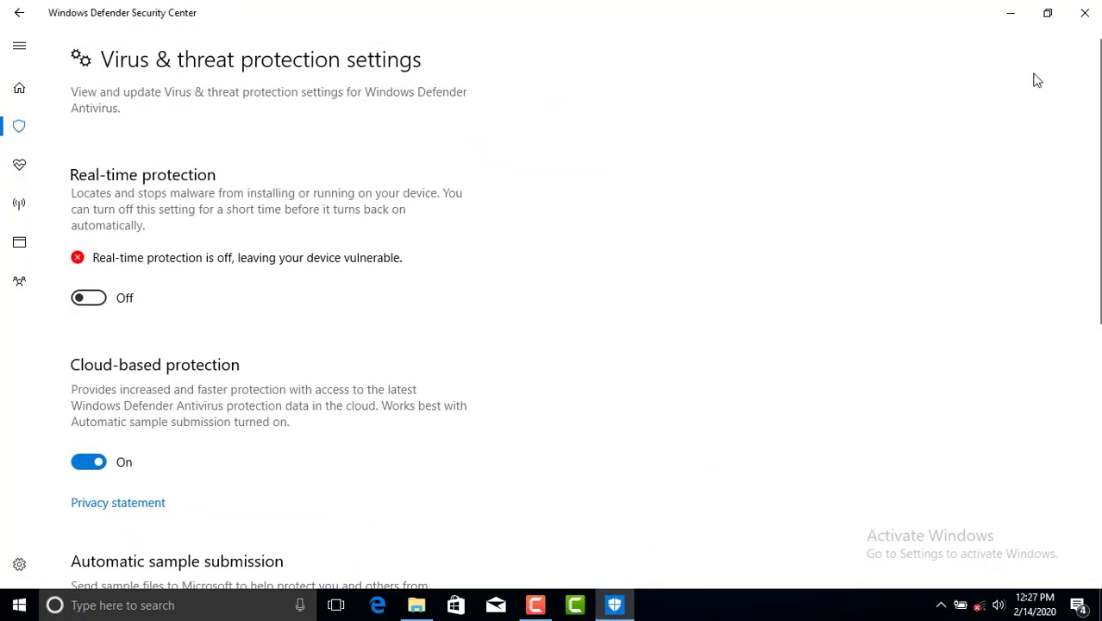
left_click(1008, 16)
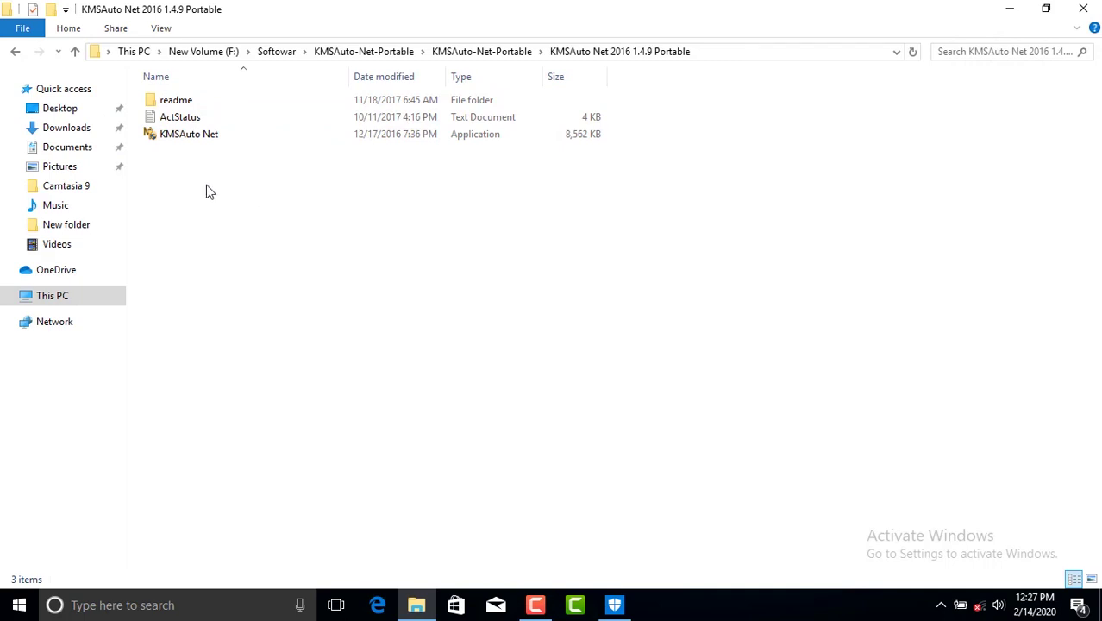
Launch KMSAuto Net from the portable folder, move its window clear of the file list and close the ReadMe.
left_click(180, 143)
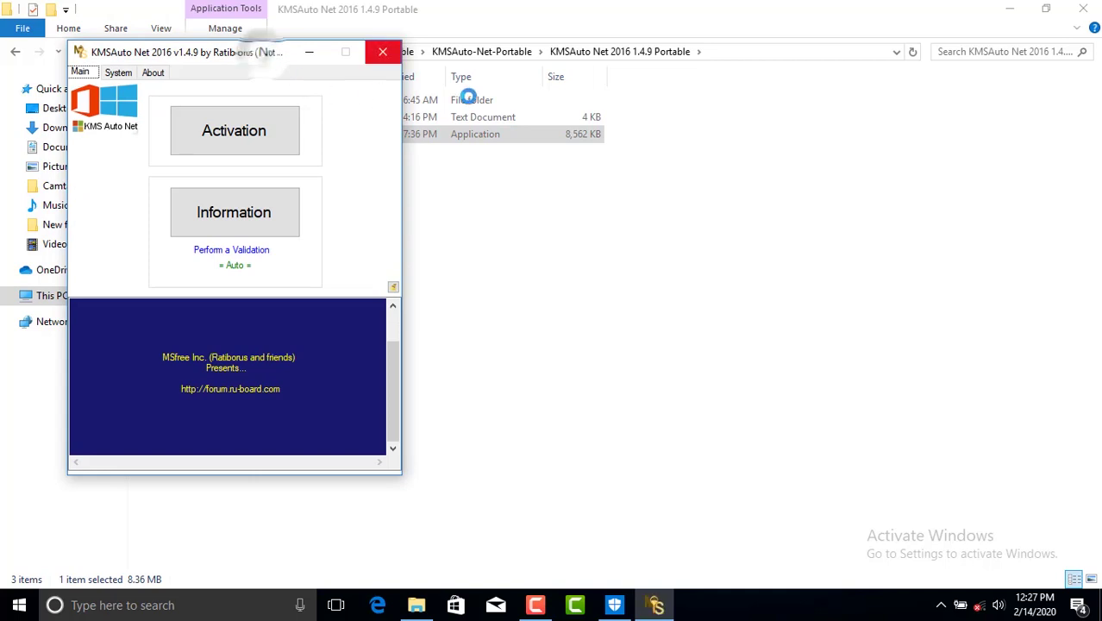
left_click_drag(259, 52, 653, 129)
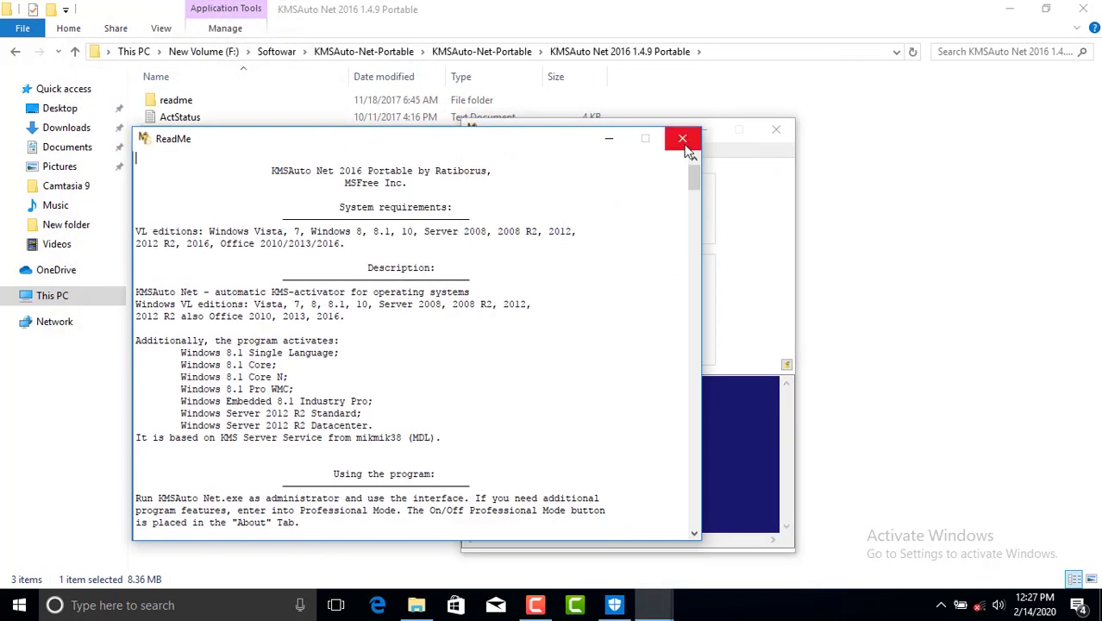
left_click(683, 141)
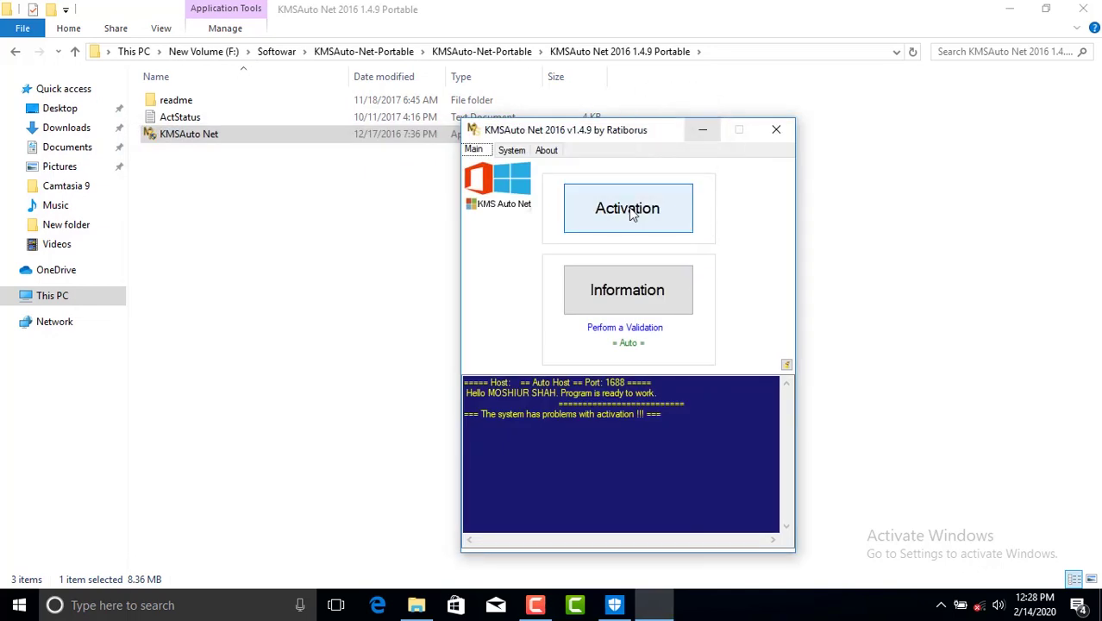
Run the Windows activation with the default GVLK key for Windows 10 Pro and dismiss the reactivation task question for good.
left_click(631, 211)
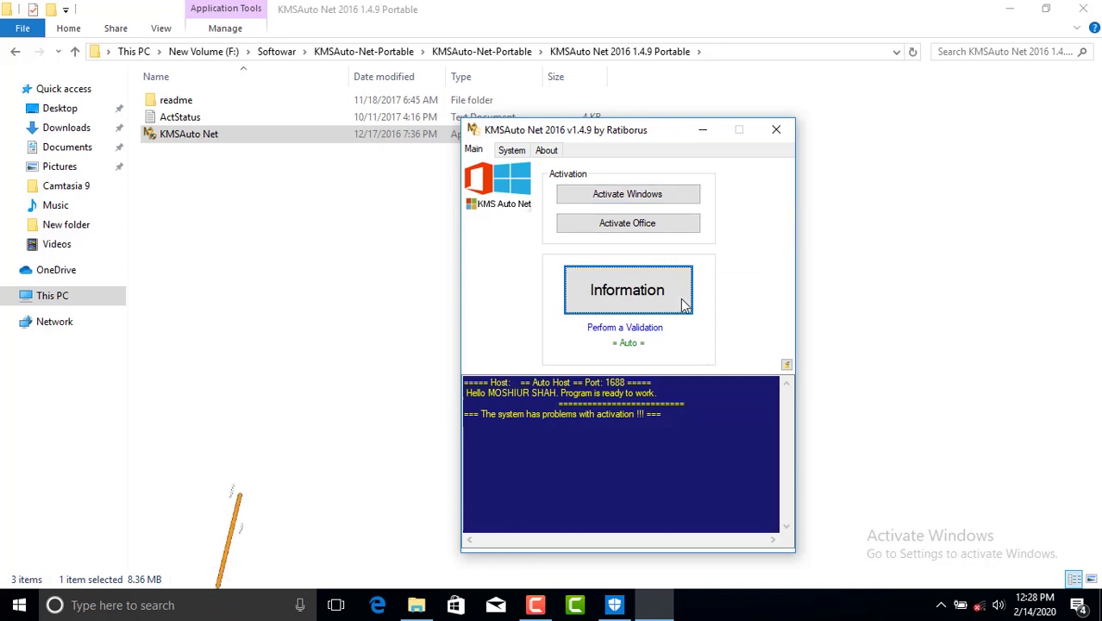
left_click(634, 197)
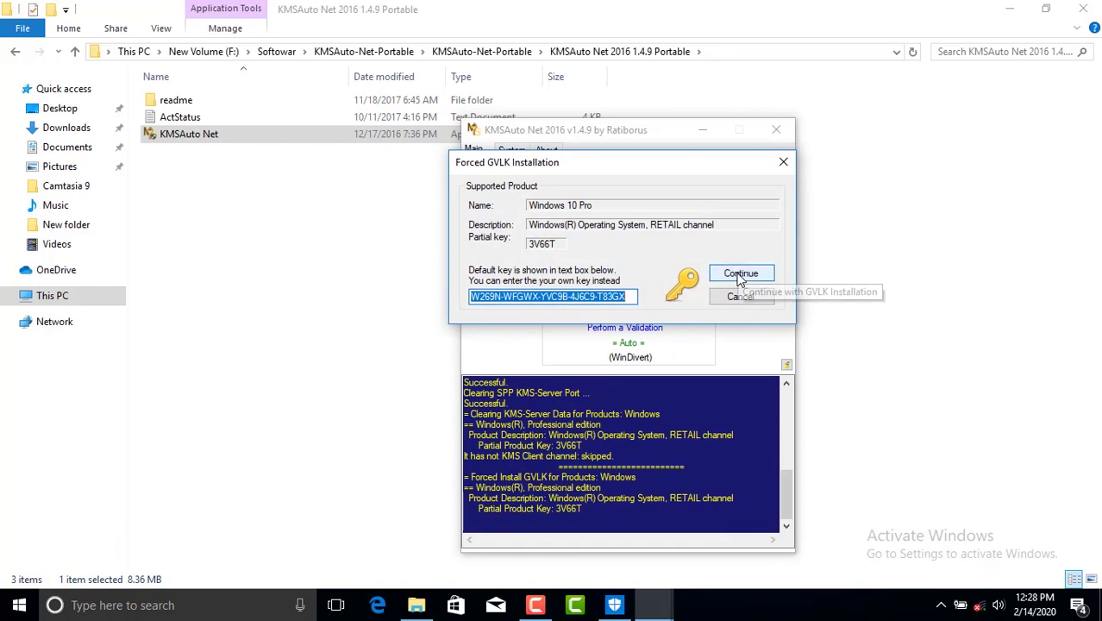
left_click(739, 274)
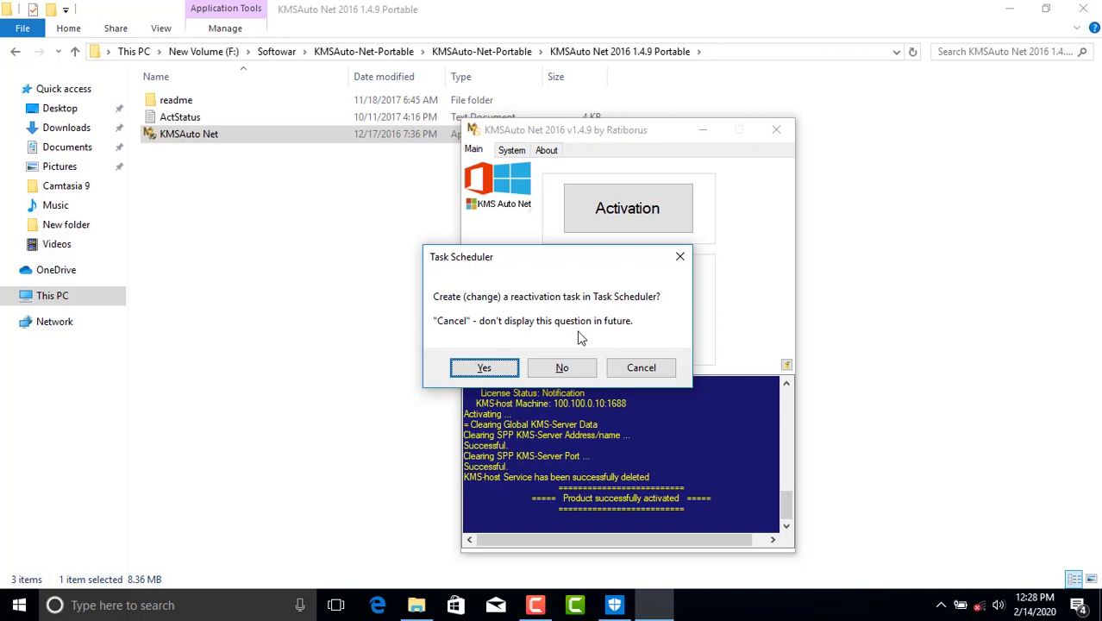
left_click(641, 369)
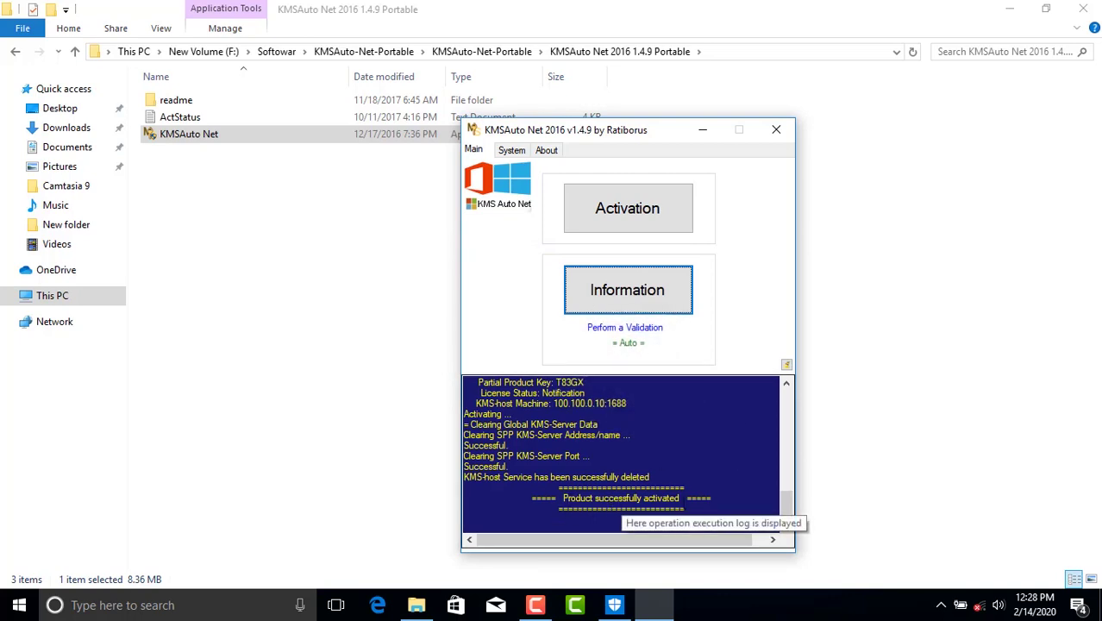
Close KMSAuto Net and the File Explorer window to return to the desktop.
left_click(776, 129)
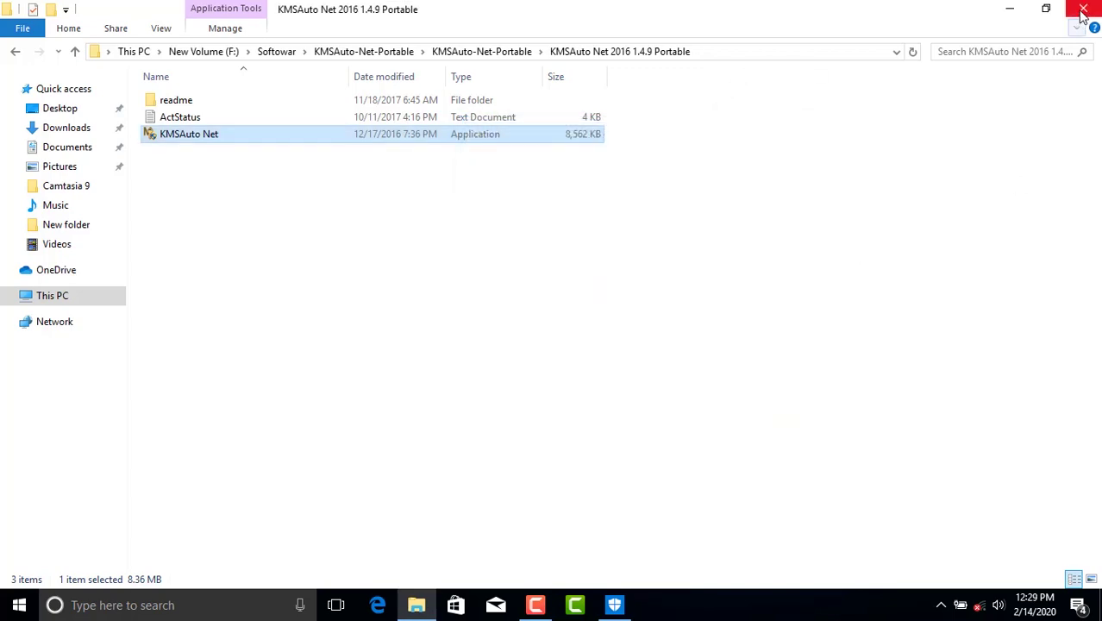
left_click(1084, 9)
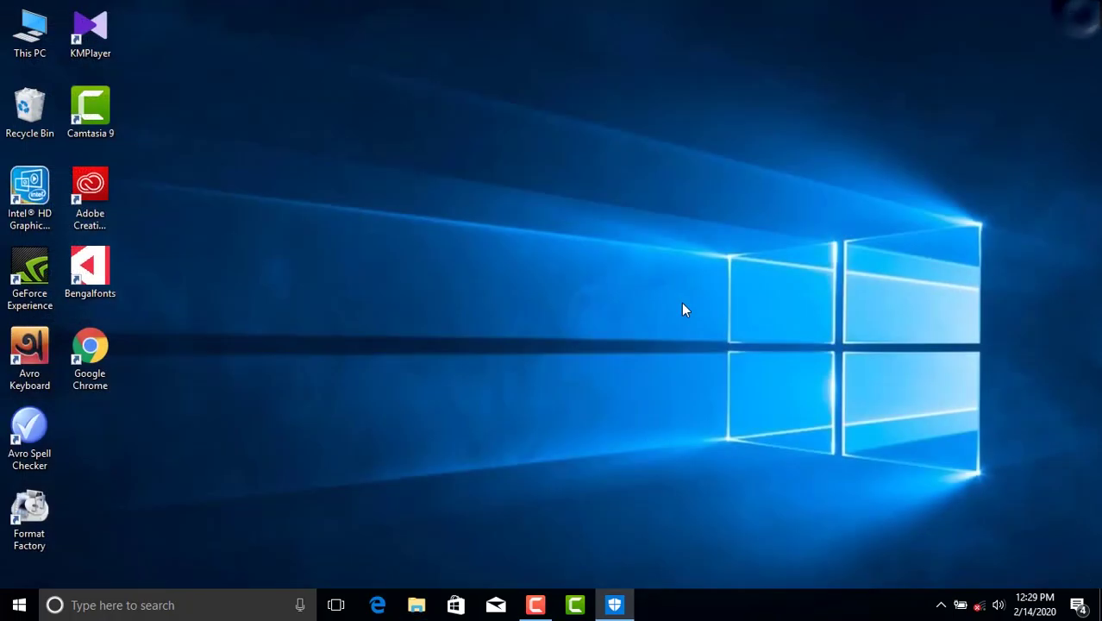
Refresh the desktop three times.
right_click(336, 124)
left_click(371, 172)
right_click(336, 118)
left_click(349, 163)
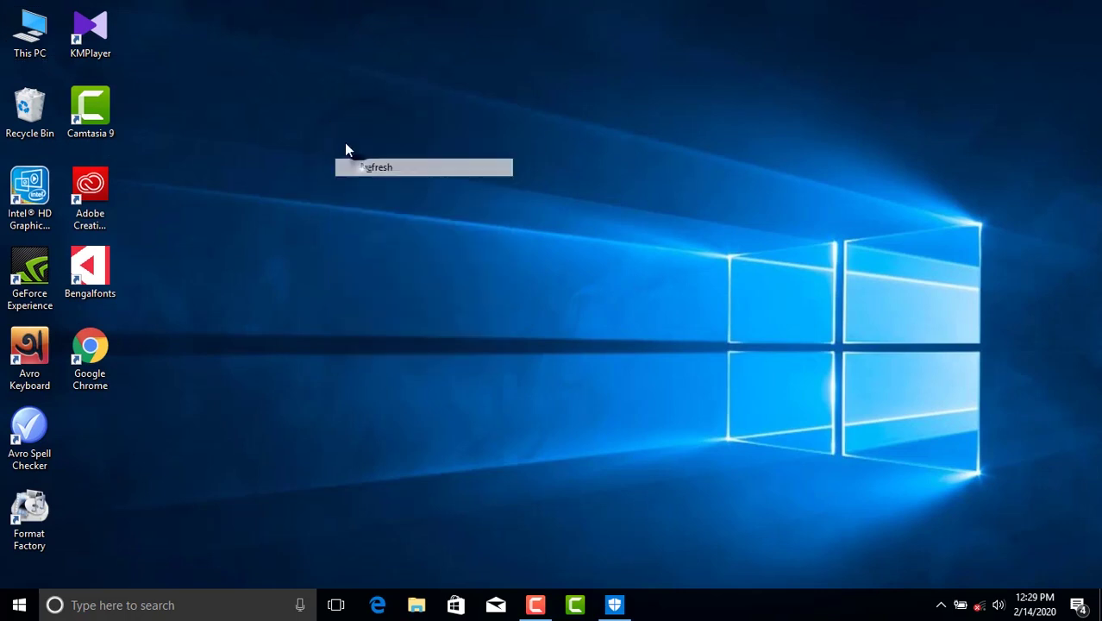
right_click(316, 110)
left_click(349, 155)
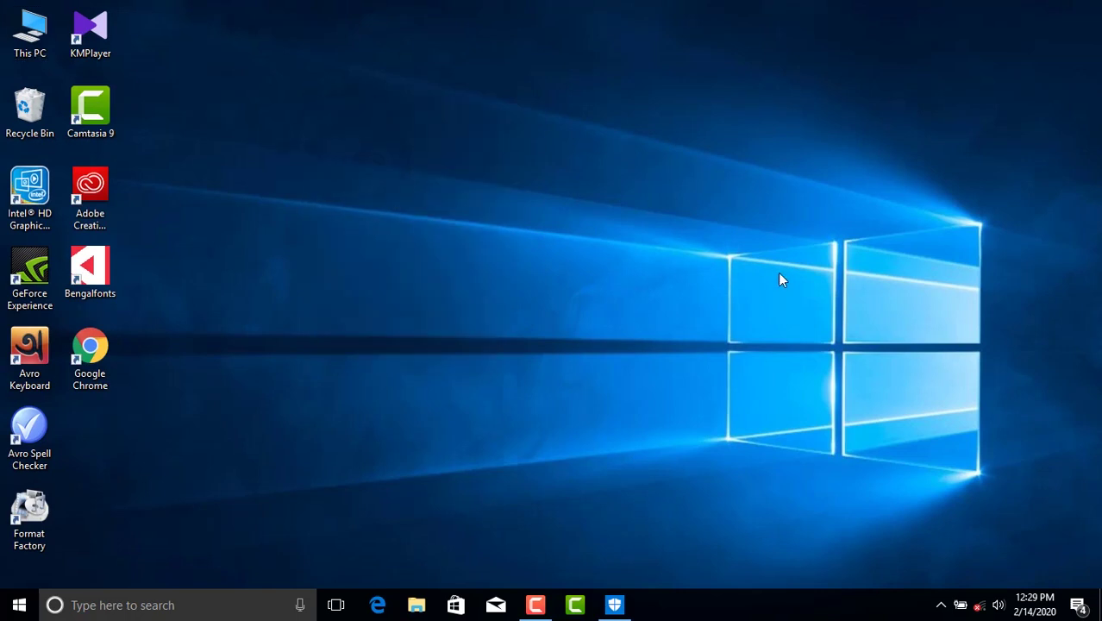